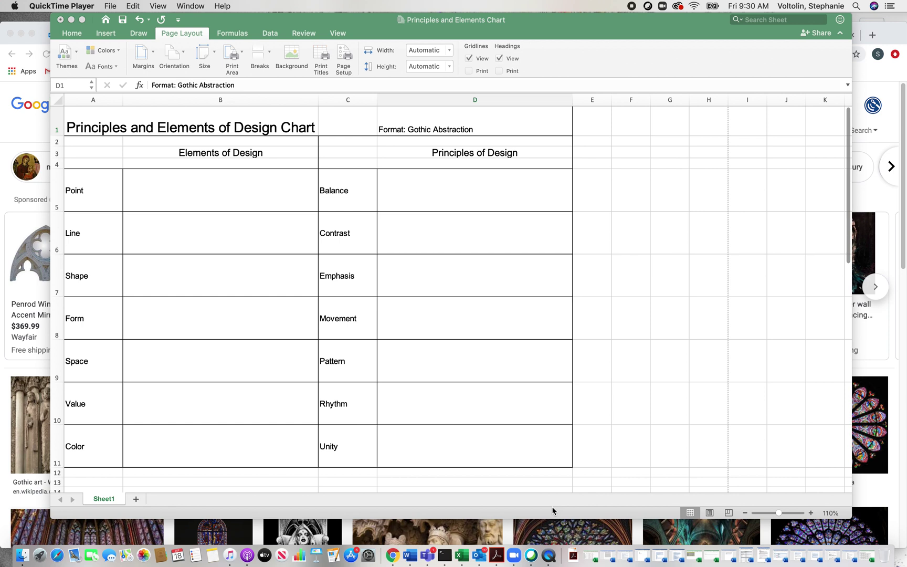
# Look over the empty chart at D1 and the Point cell B5, then return to the Gothic Art image results
pyautogui.click(405, 121)
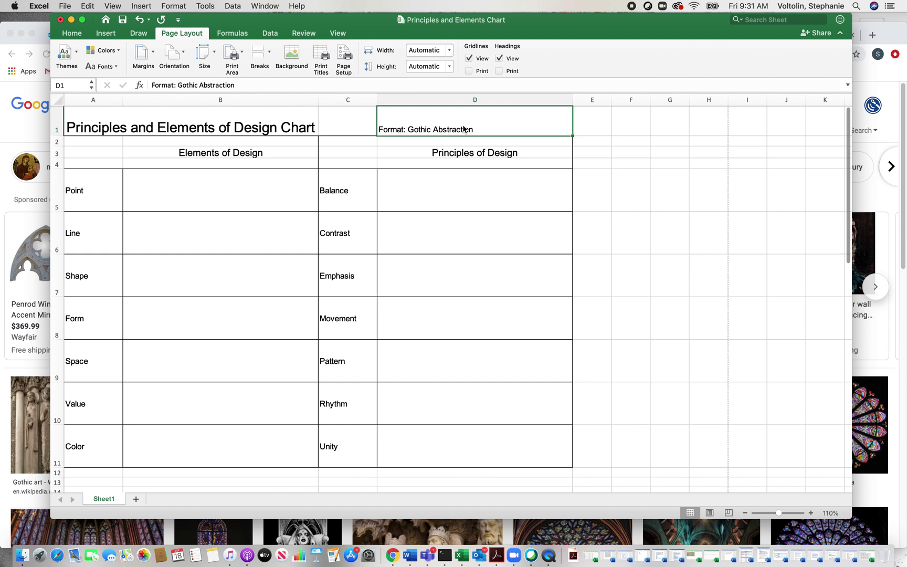
pyautogui.click(231, 196)
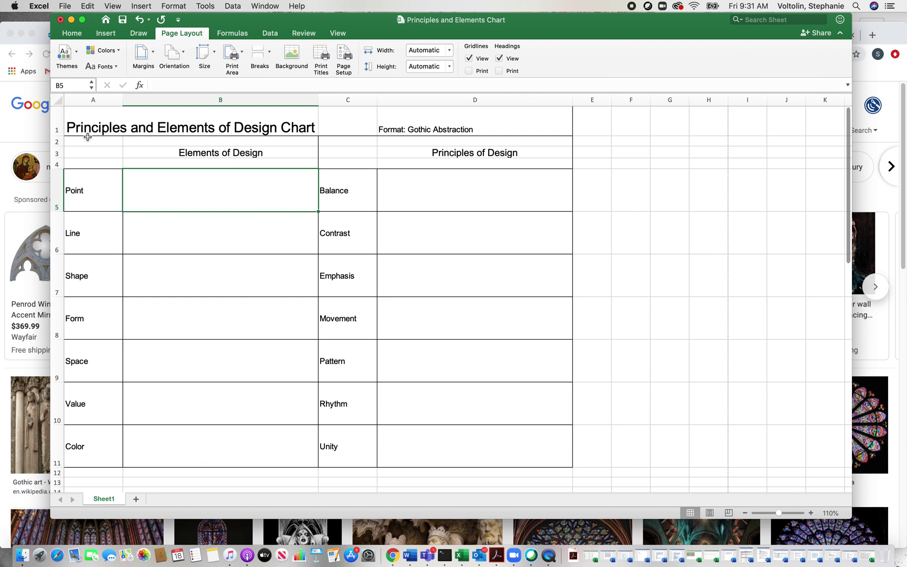
pyautogui.click(27, 123)
# Narrow the Gothic Art images to 'abstract', then search Google Images for 'Gothic Abstraction'
pyautogui.click(91, 104)
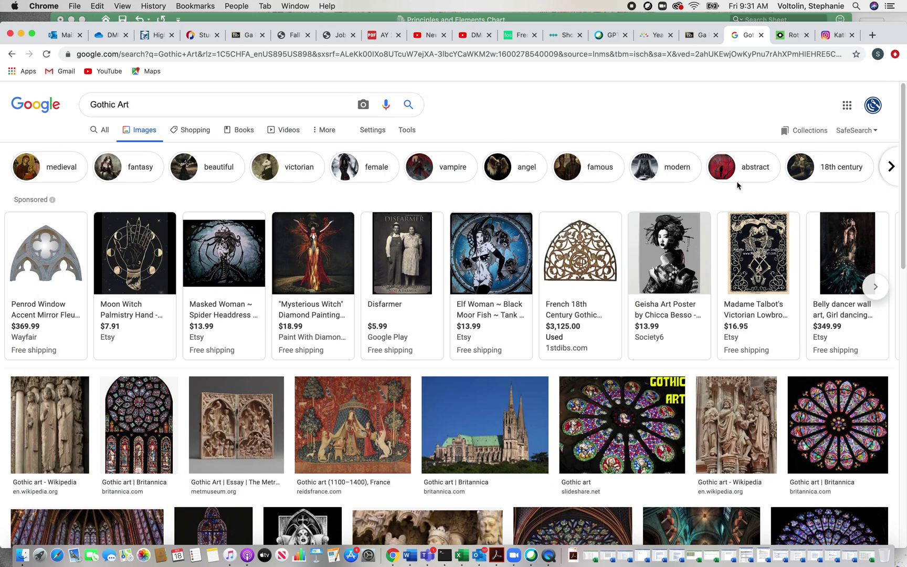
pyautogui.click(753, 173)
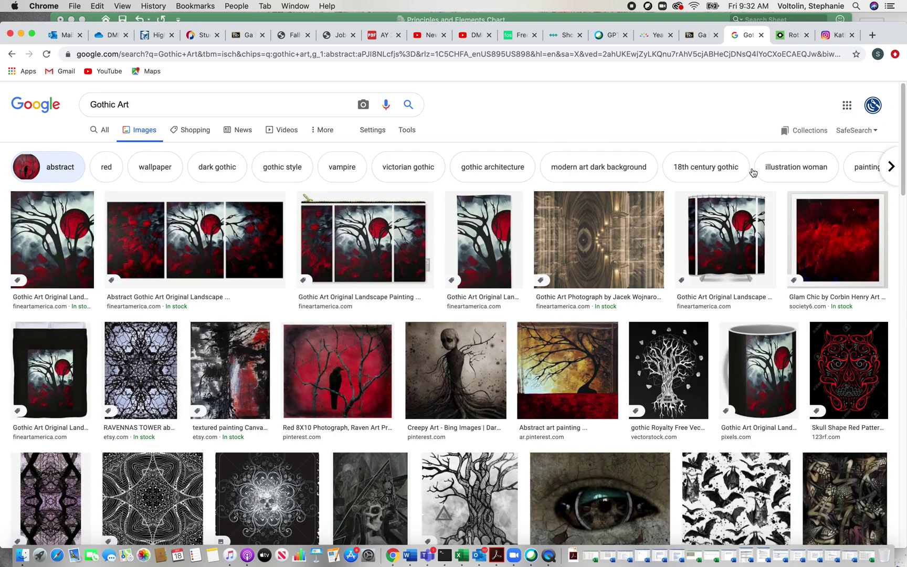
pyautogui.tripleClick(141, 113)
pyautogui.write('Got')
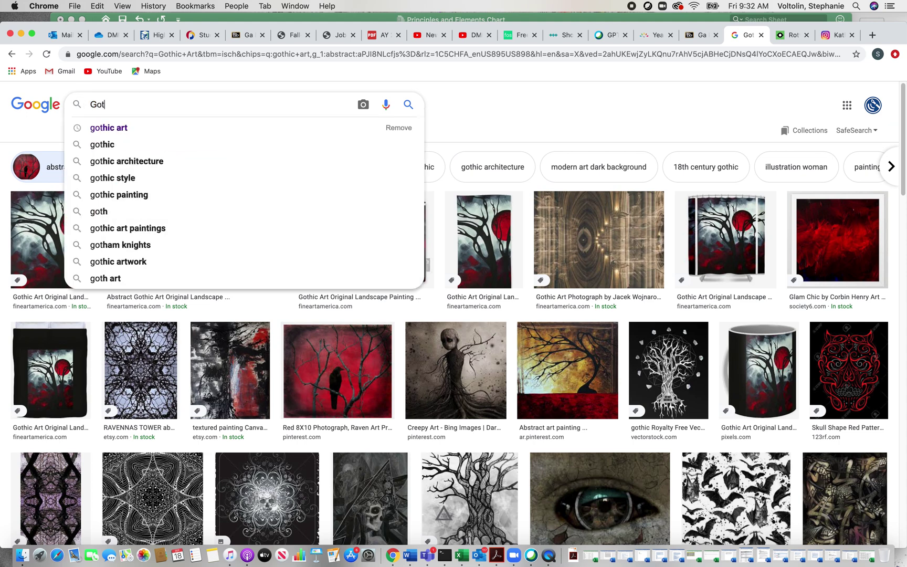
pyautogui.write('hic Abst')
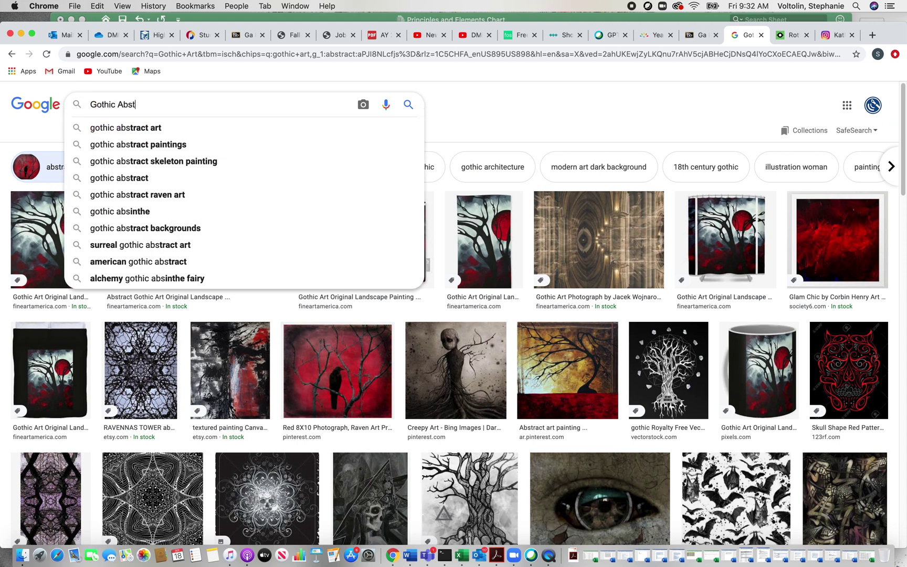
pyautogui.write('raction')
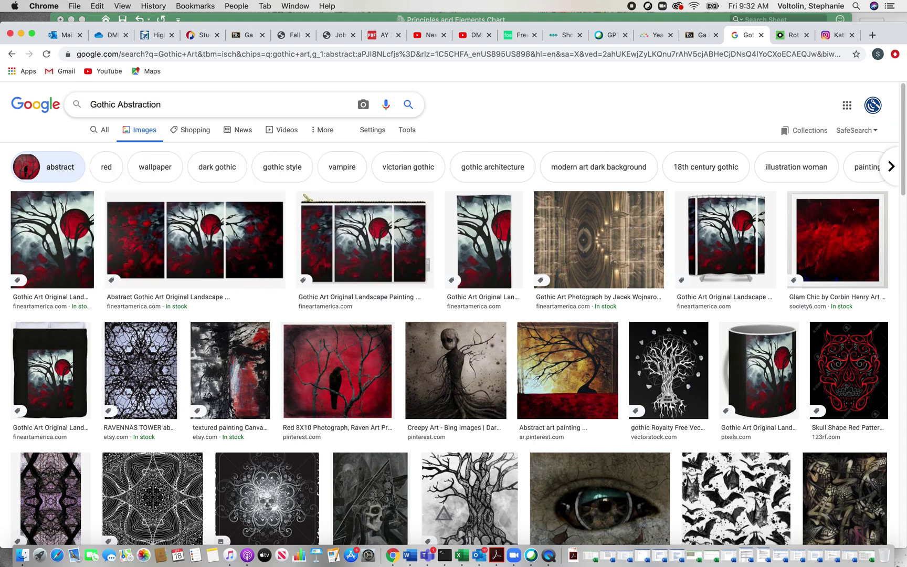
pyautogui.press('Return')
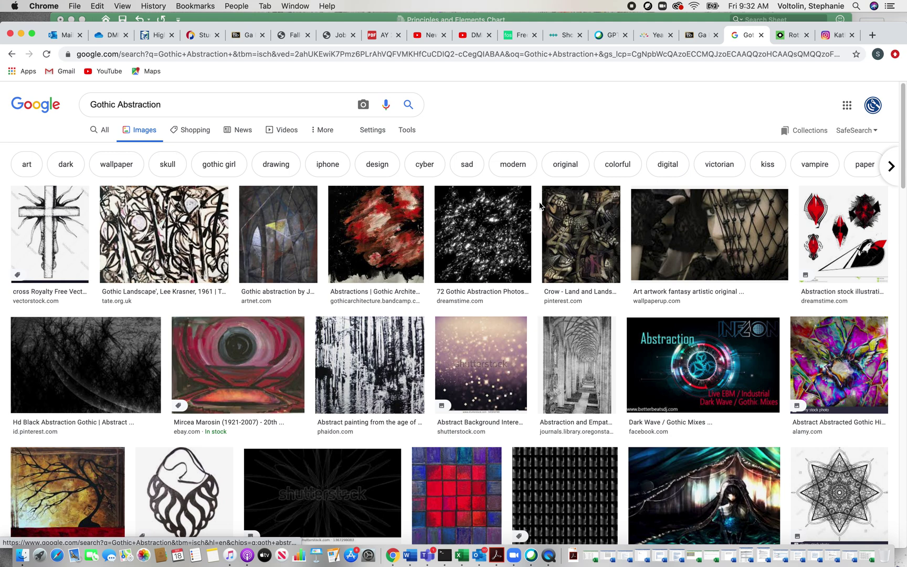
# Scroll the Gothic Abstraction results and preview 'The Middle Ages and Modern Abstraction' image
pyautogui.click(903, 94)
pyautogui.moveTo(903, 95); pyautogui.dragTo(901, 111)
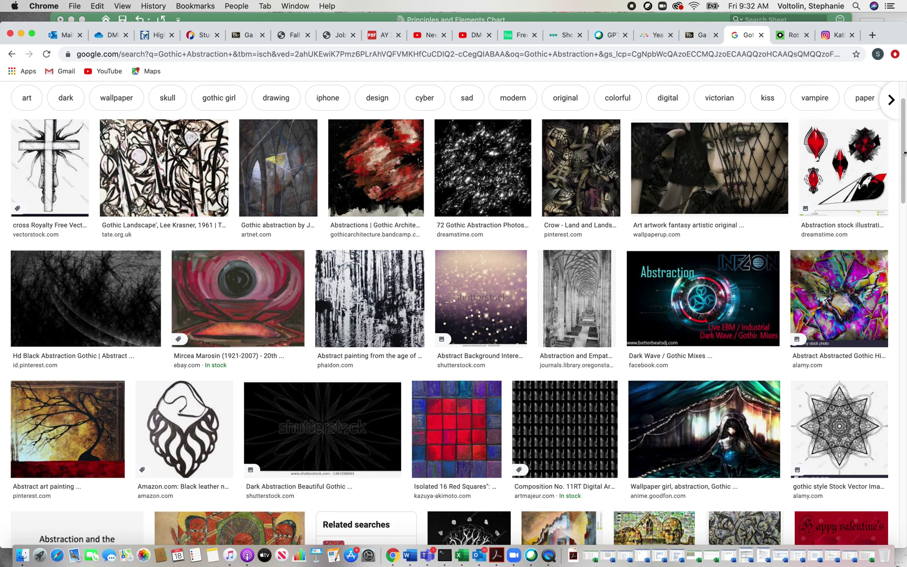
pyautogui.moveTo(903, 144); pyautogui.dragTo(894, 219)
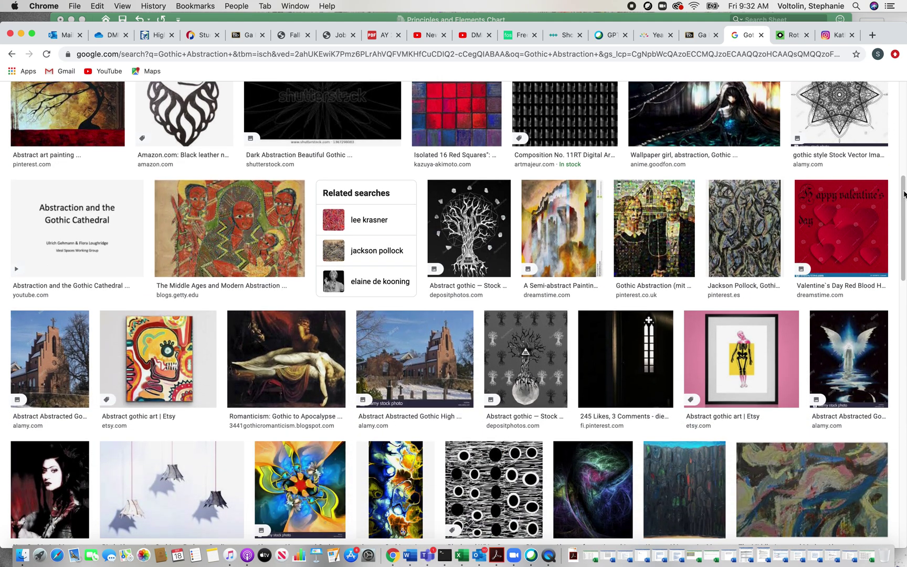
pyautogui.click(249, 235)
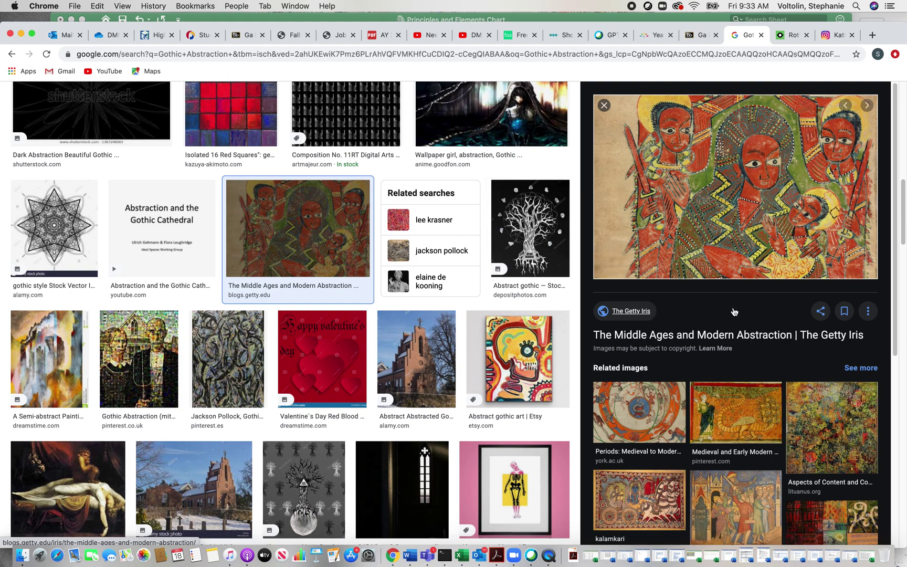
pyautogui.moveTo(903, 231); pyautogui.dragTo(899, 303)
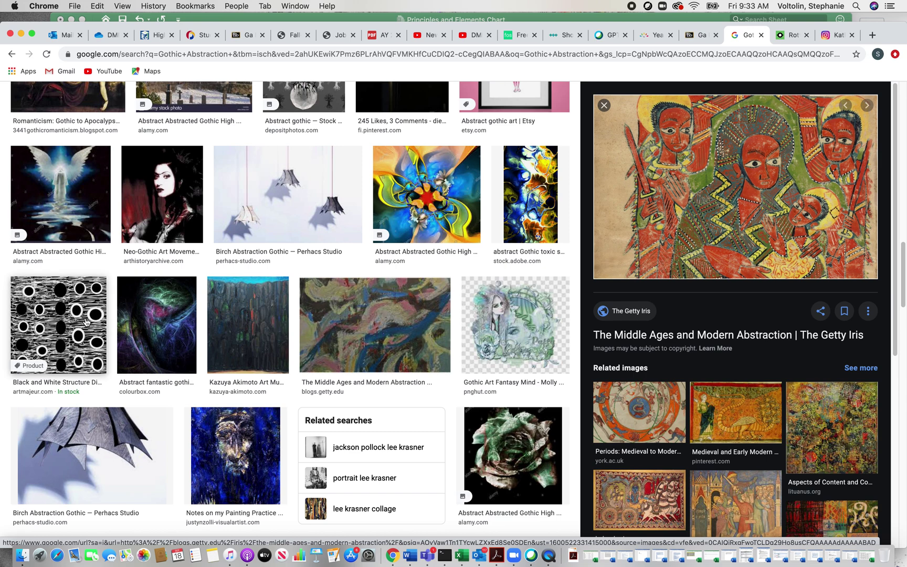
# Begin the Point description in B5 with 'Oval-shaped dots,'
pyautogui.click(266, 19)
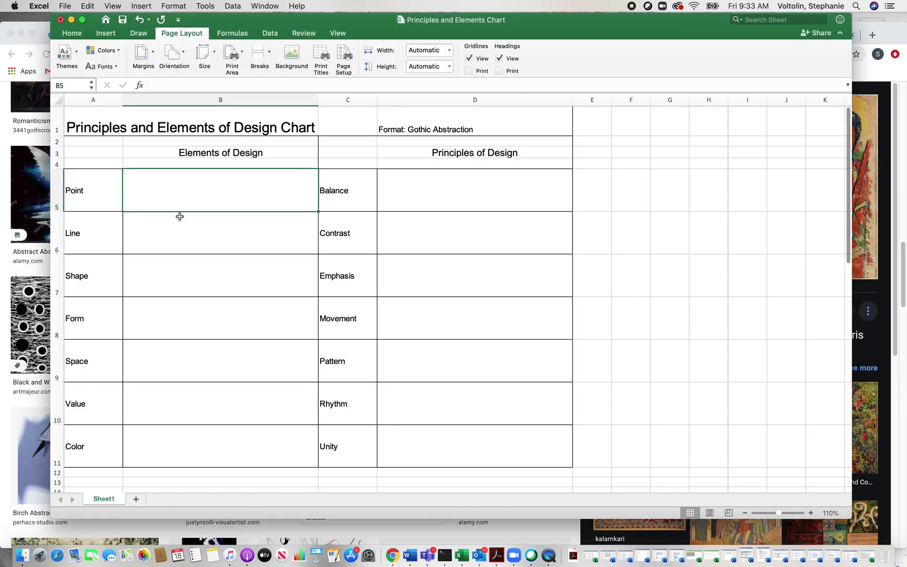
pyautogui.click(181, 192)
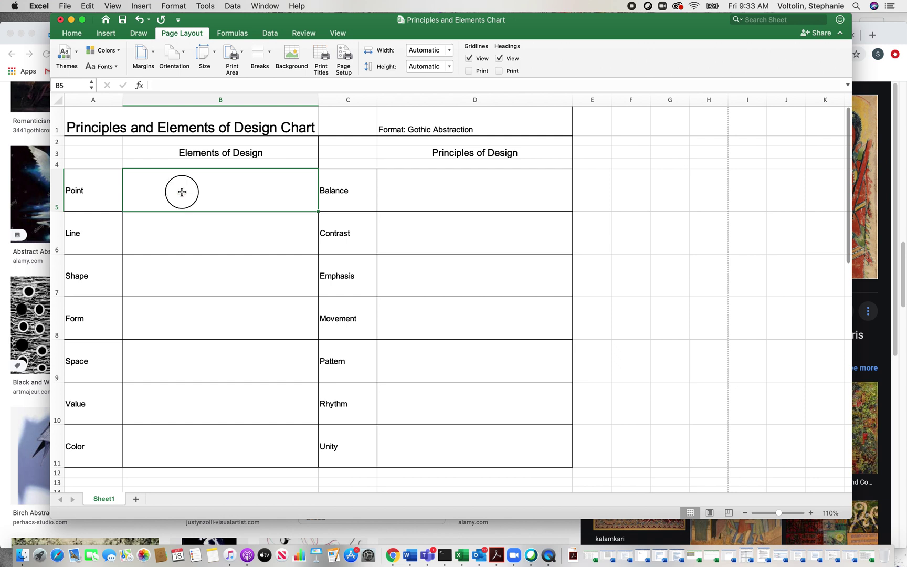
pyautogui.click(189, 85)
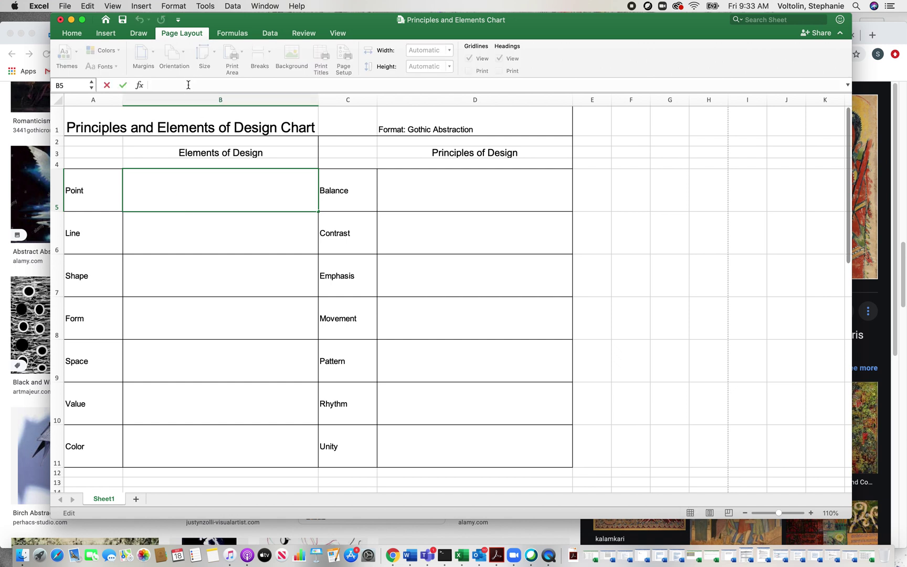
pyautogui.write('Oval-shaped dots')
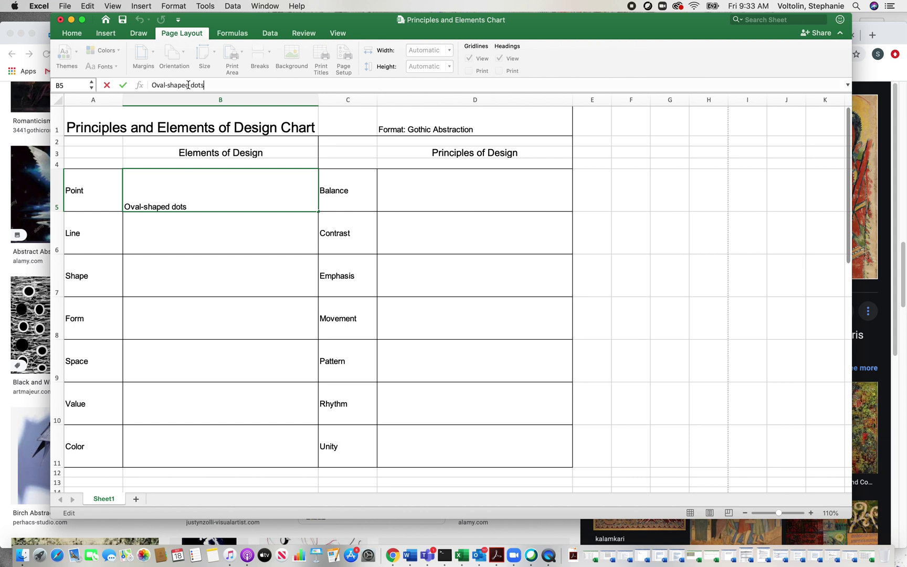
pyautogui.write(',')
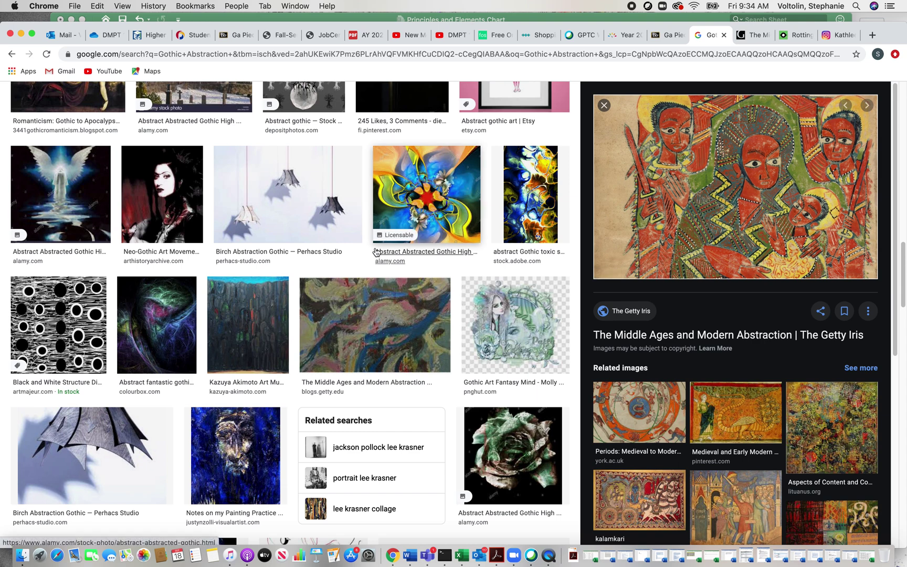
# Add 'rough shaped rather than perfectly round dots,' to the Point description, fixing typos
pyautogui.click(310, 20)
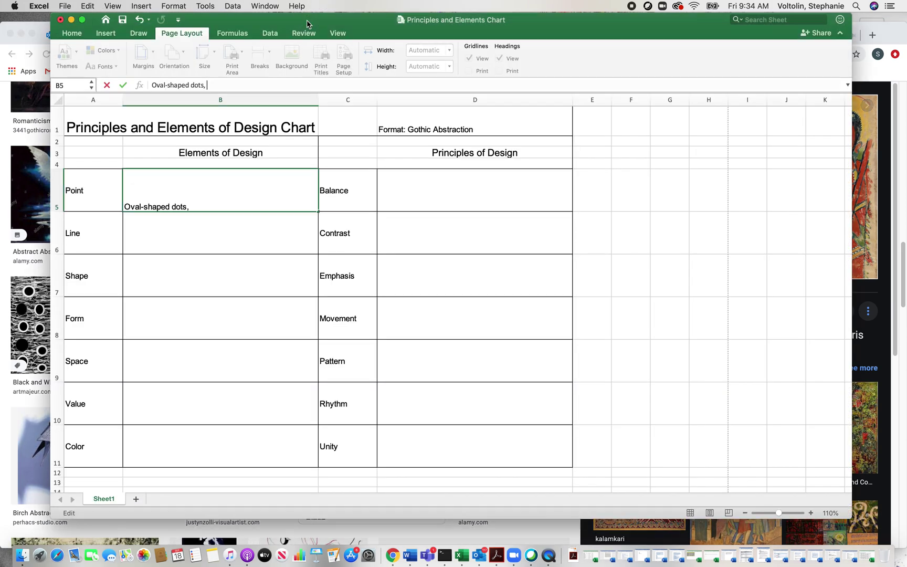
pyautogui.click(216, 207)
pyautogui.write('rough shaped')
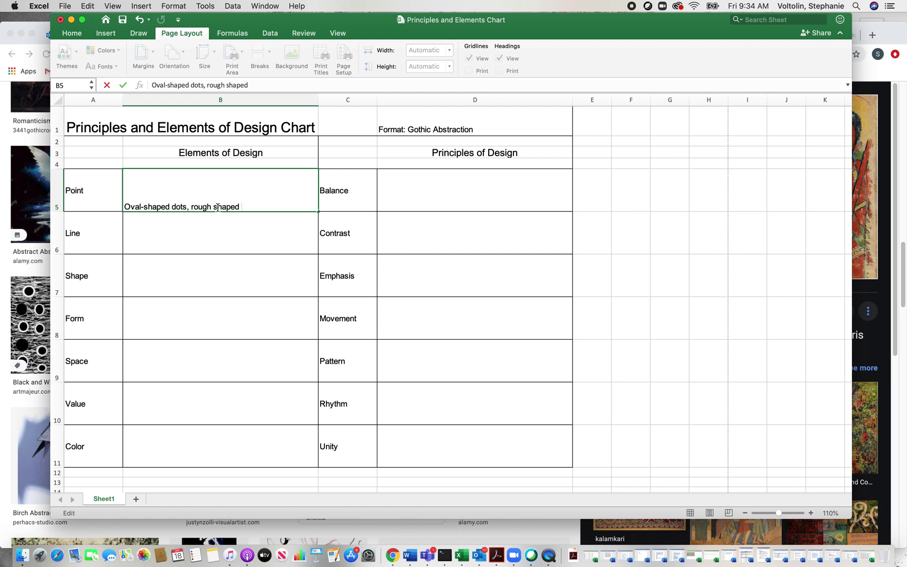
pyautogui.write(' rather than perfectl')
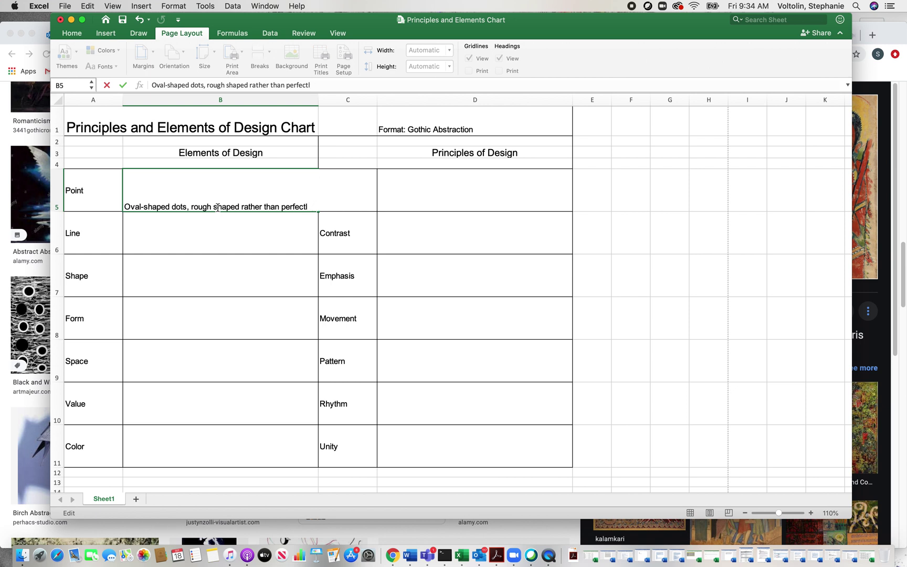
pyautogui.write('y round dots,')
# Scroll further through the results and preview Monet's Rouen Cathedral haystacks painting
pyautogui.click(885, 187)
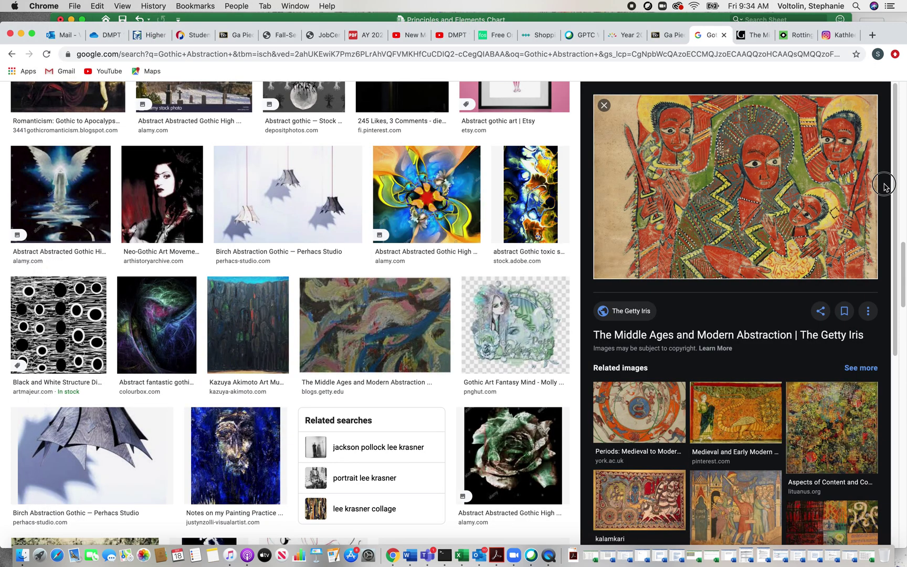
pyautogui.scroll(-3, 892, 285)
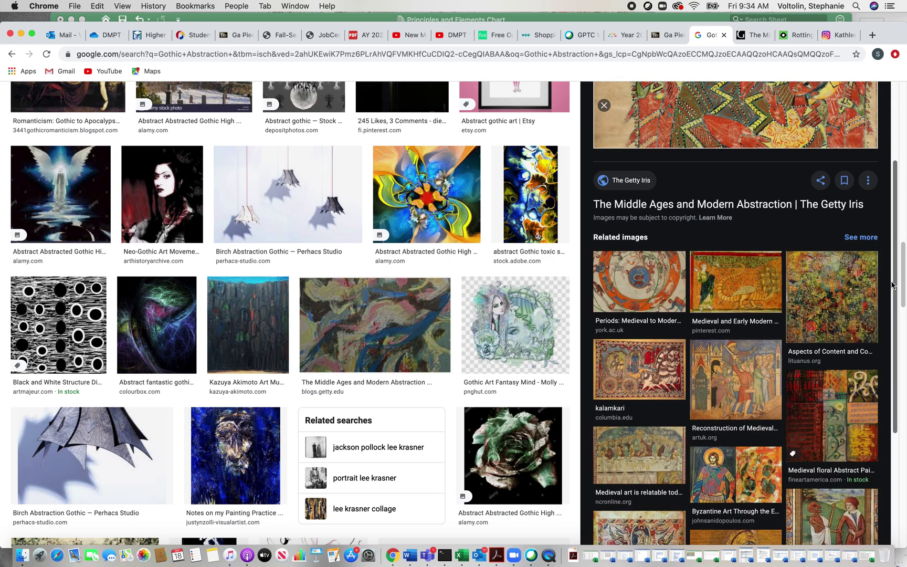
pyautogui.moveTo(902, 283); pyautogui.dragTo(901, 417)
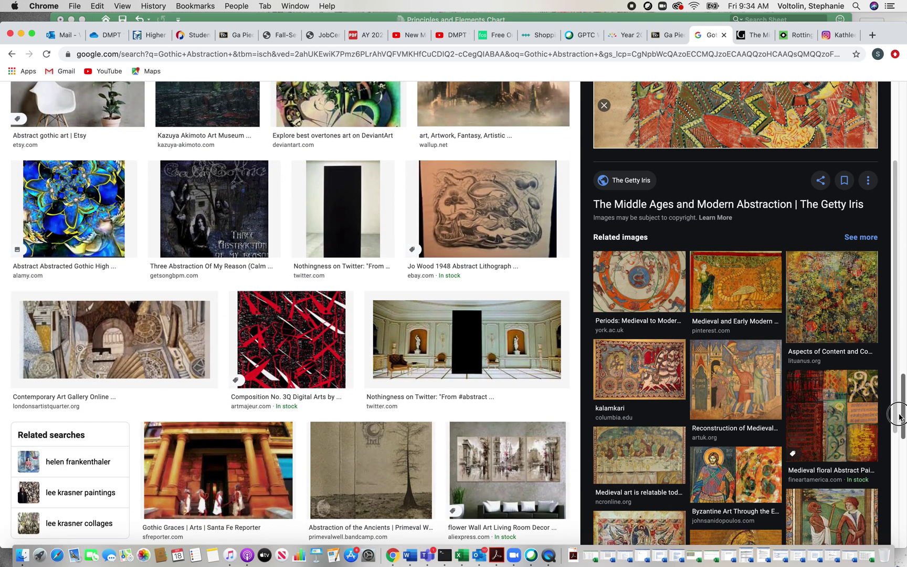
pyautogui.moveTo(899, 418); pyautogui.dragTo(898, 466)
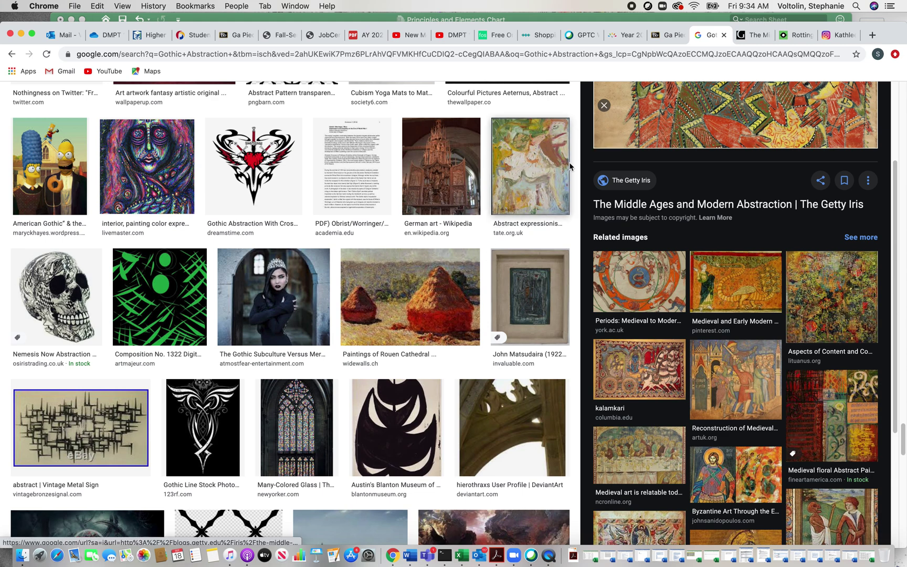
pyautogui.click(415, 305)
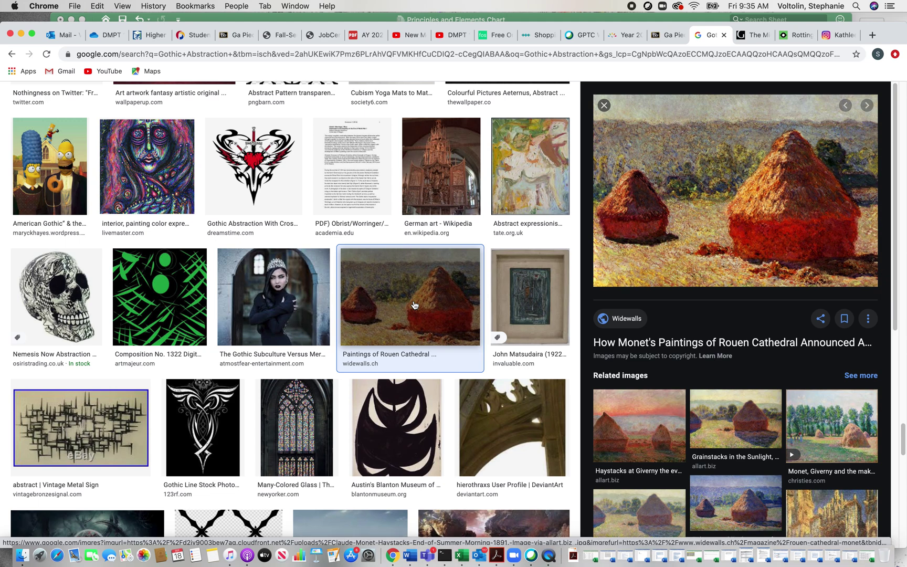
pyautogui.click(386, 19)
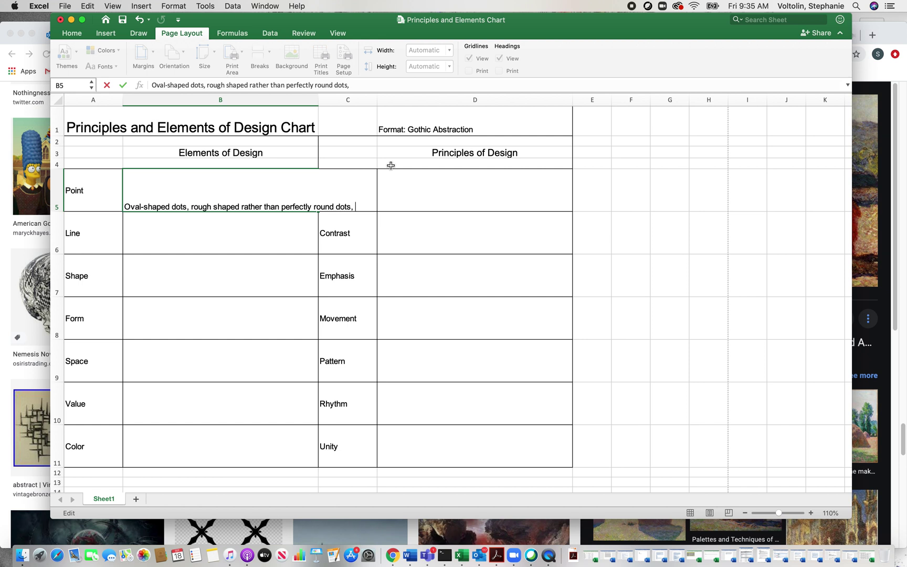
# End the Point note with 'have a lot of texture' and turn on Wrap Text for B5
pyautogui.write('have a lot of texture')
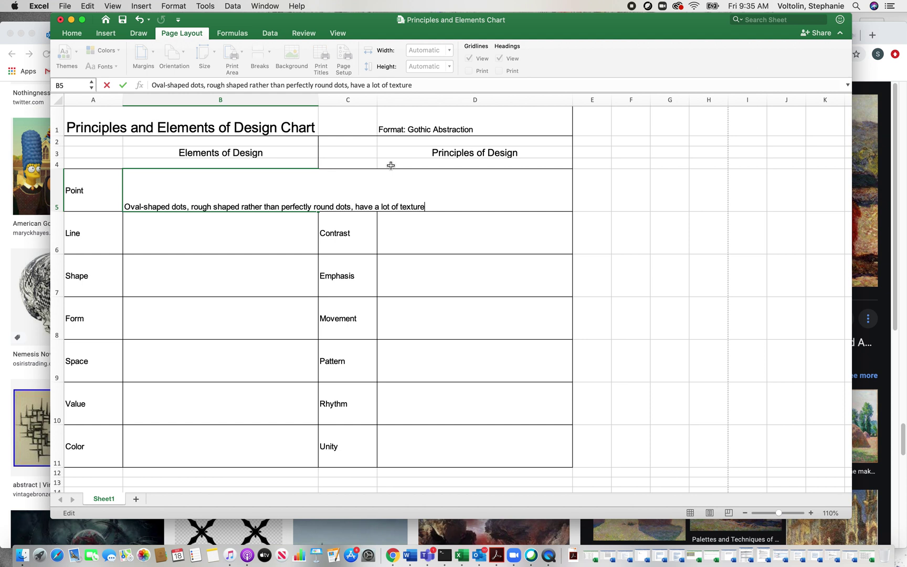
pyautogui.hotkey('ctrl', 'Return')
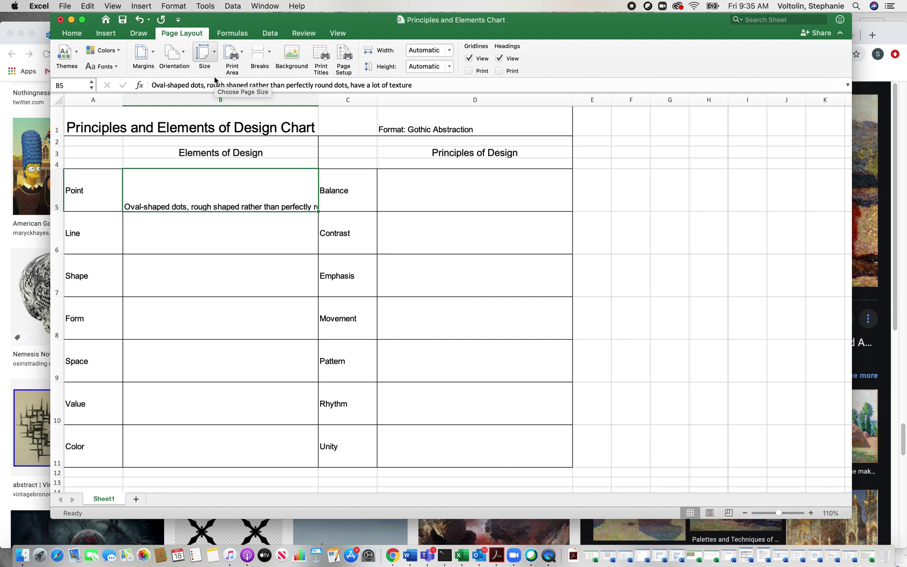
pyautogui.click(72, 33)
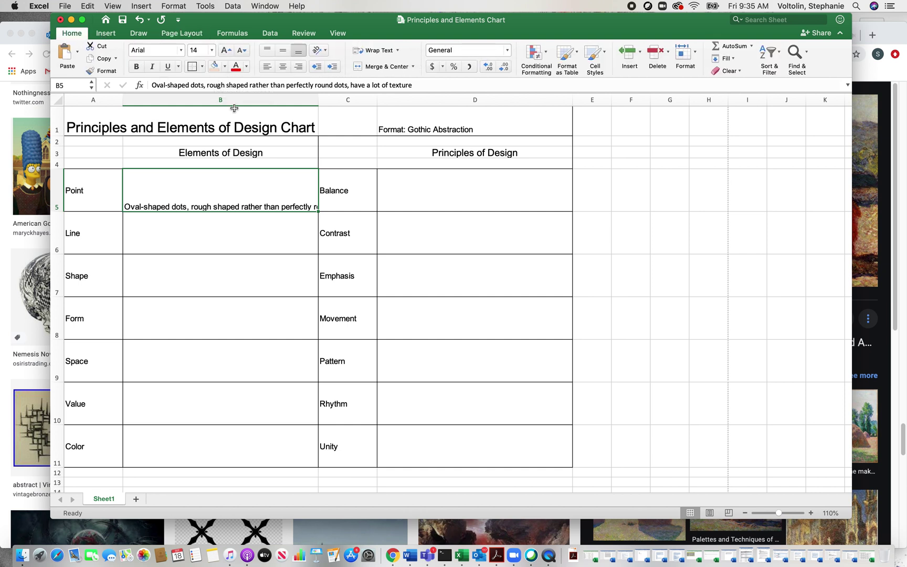
pyautogui.click(399, 51)
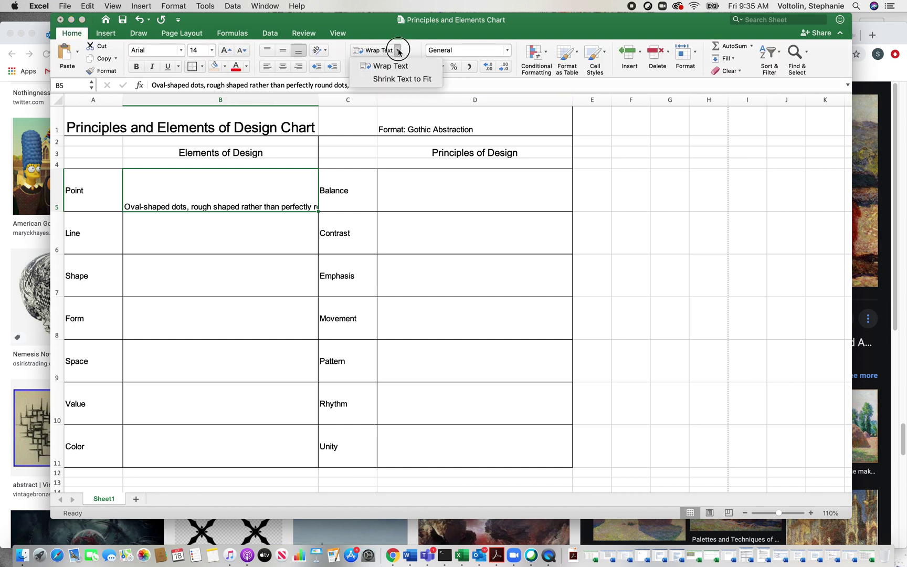
pyautogui.click(399, 68)
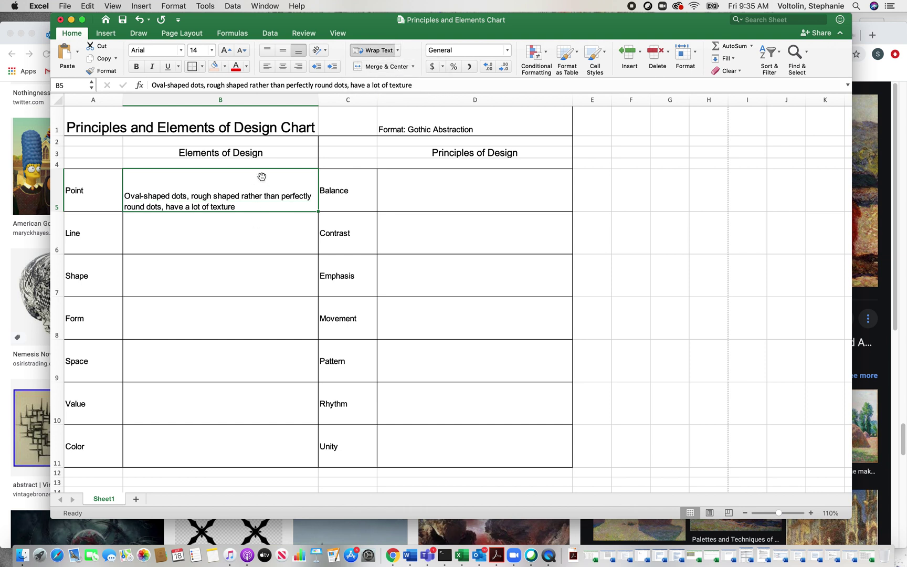
# Select the Line cell B6, then switch back to the Gothic Abstraction image results
pyautogui.click(256, 233)
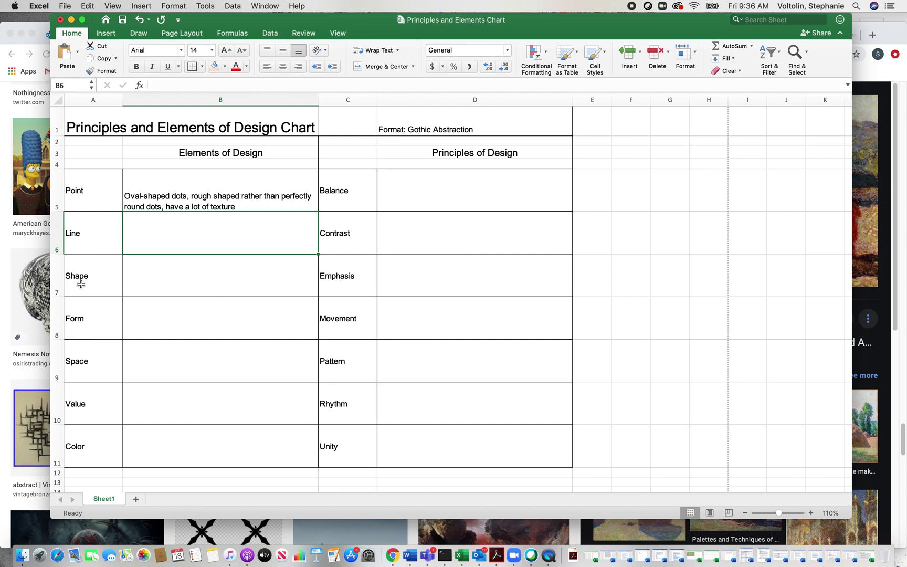
pyautogui.click(1, 296)
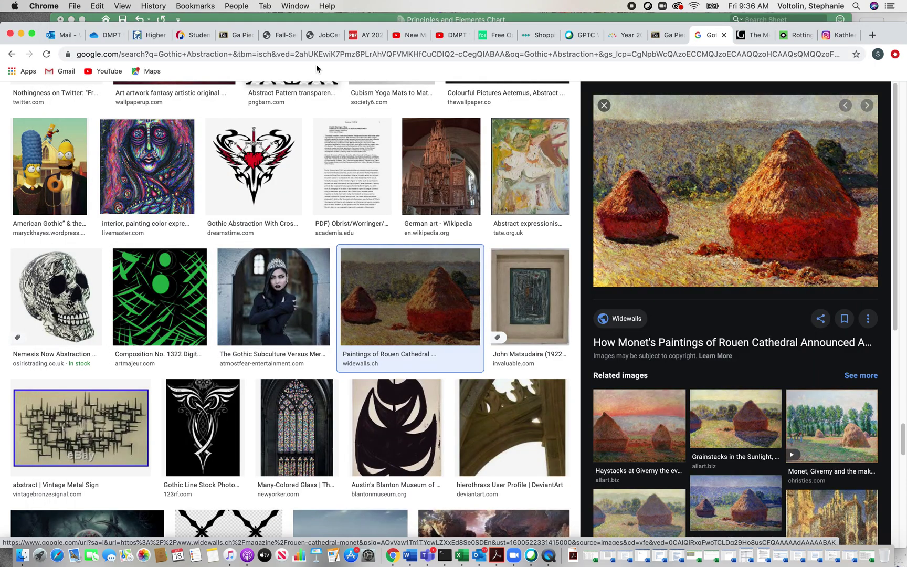
# Start the Line description in B6: 'thick, slash-mark shaped, organic like vines growing,'
pyautogui.click(333, 17)
pyautogui.click(220, 233)
pyautogui.click(221, 85)
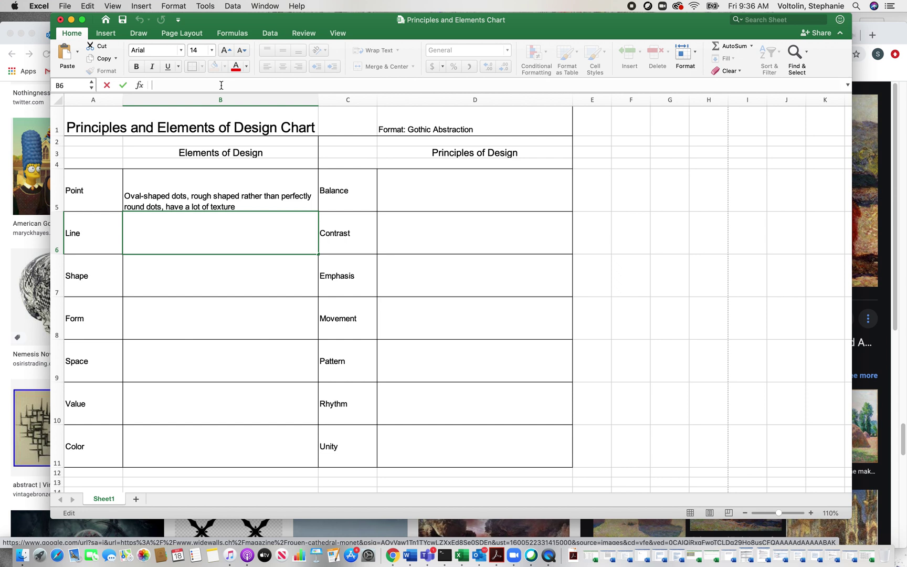
pyautogui.write('thick, slash-mark shaped,')
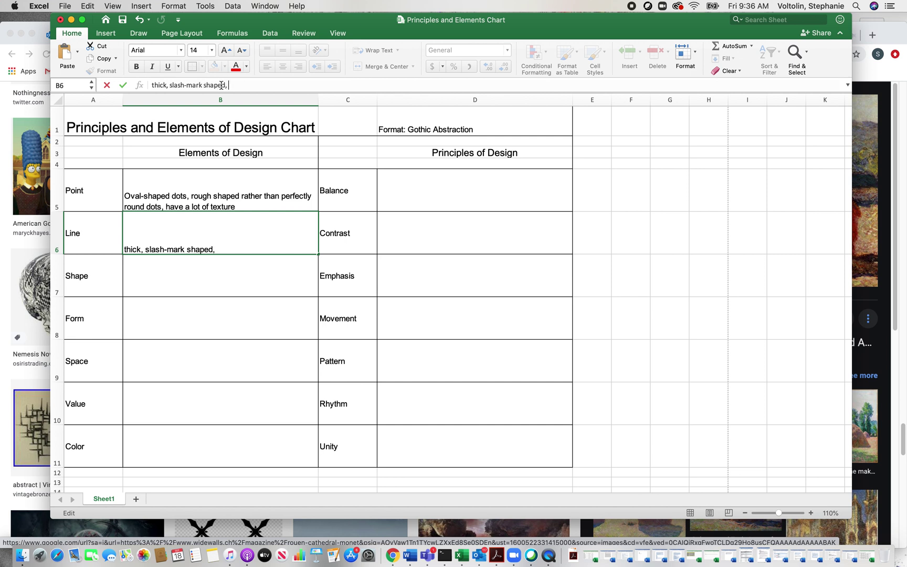
pyautogui.click(28, 254)
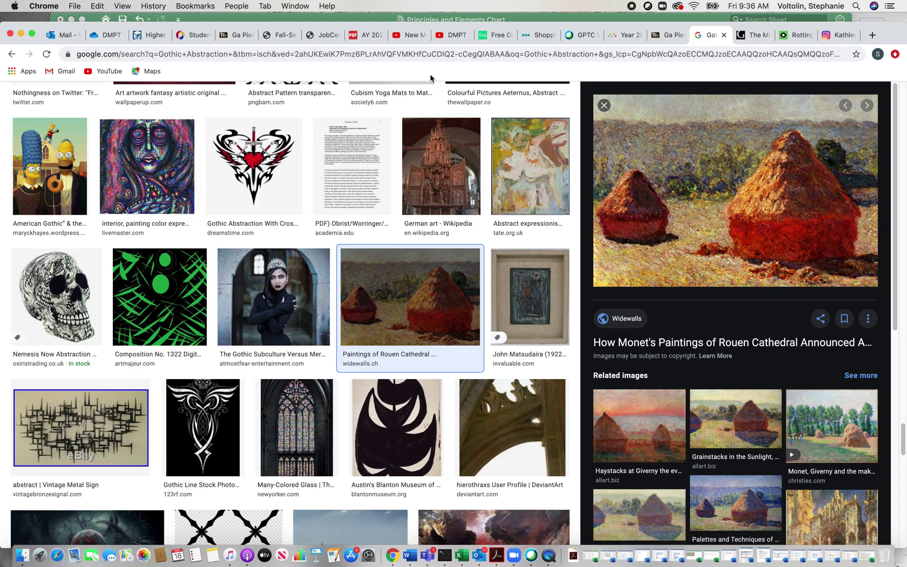
pyautogui.click(310, 19)
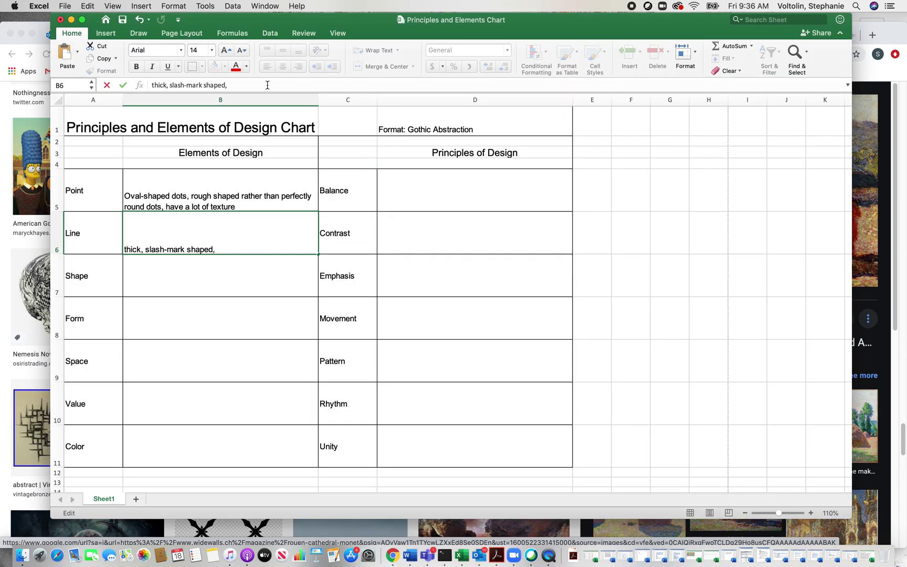
pyautogui.write('organic like vines growing')
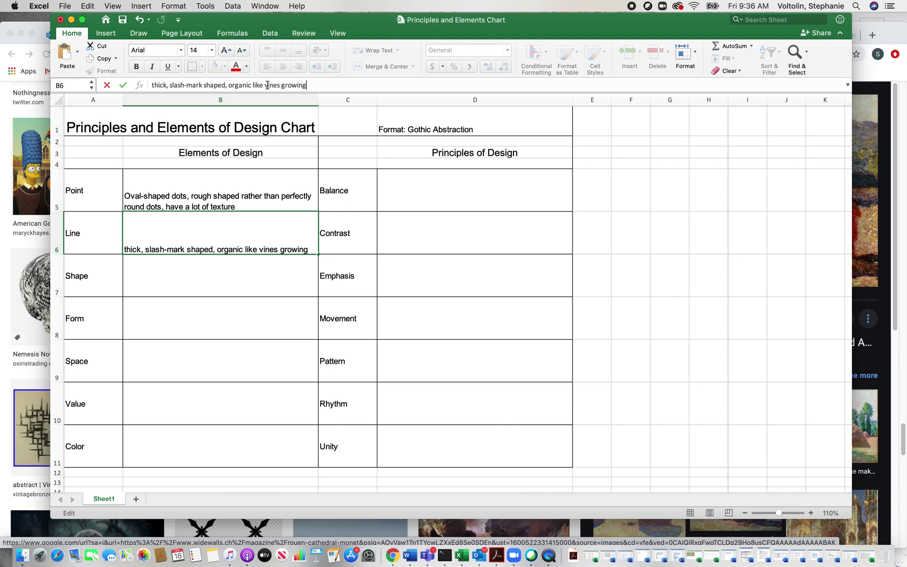
pyautogui.write(',')
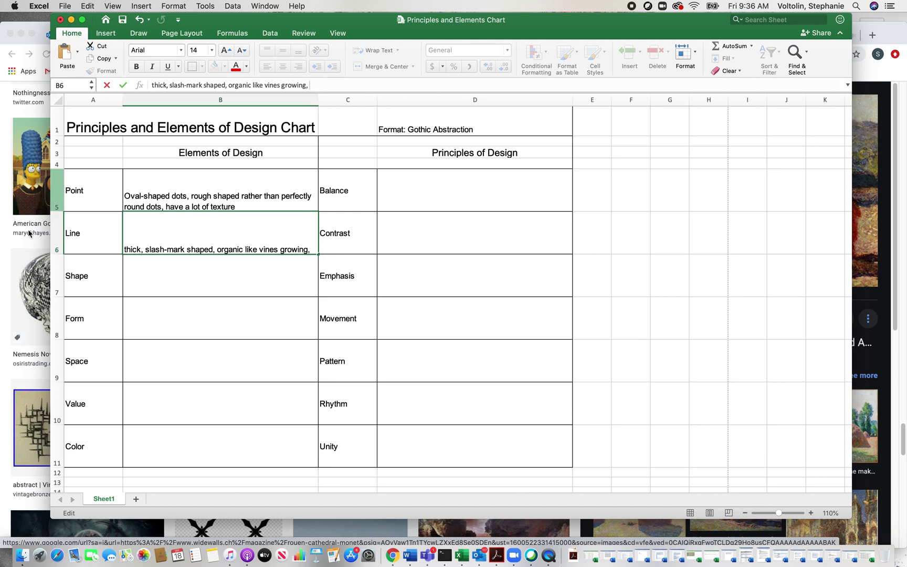
# After checking the images, finish the Line note with 'vertical', commit it and wrap B6
pyautogui.click(6, 246)
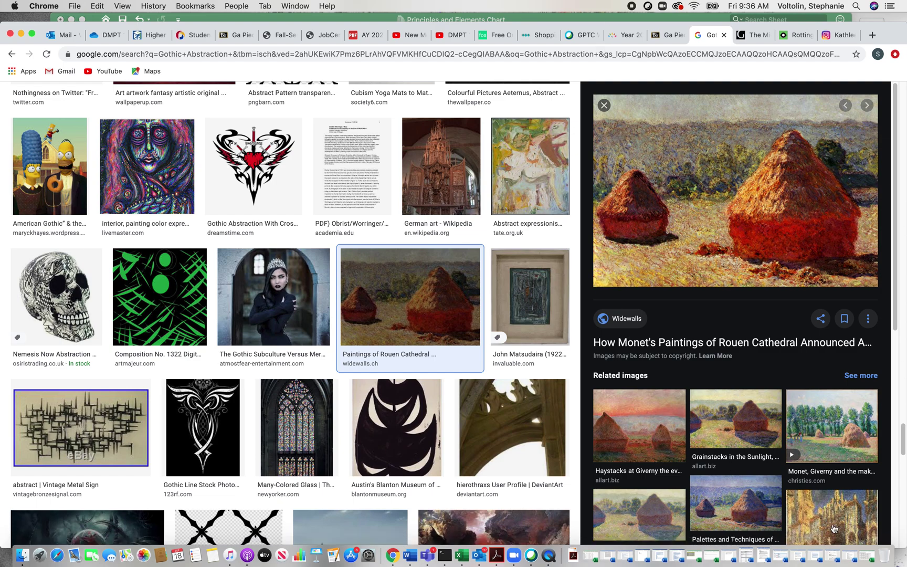
pyautogui.moveTo(903, 444); pyautogui.dragTo(902, 424)
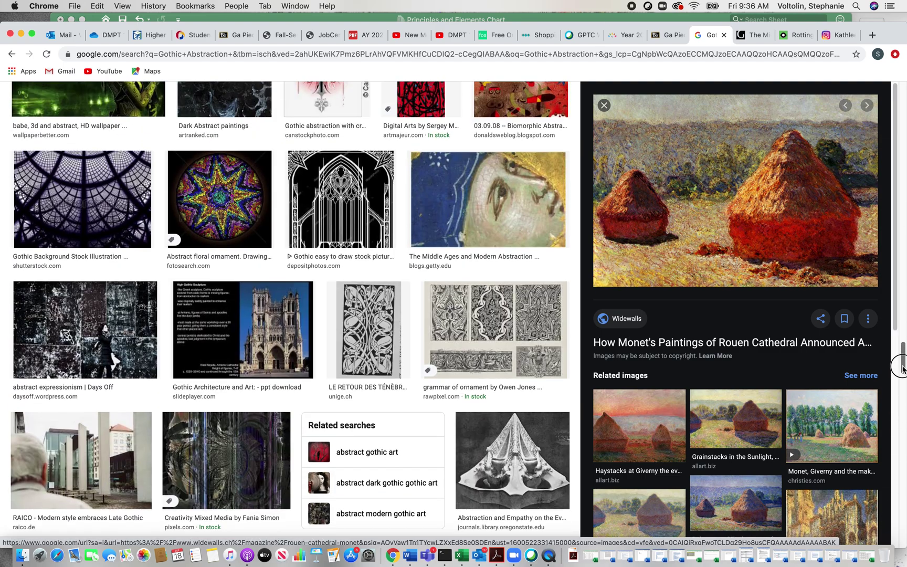
pyautogui.moveTo(902, 369)
pyautogui.mouseDown()
pyautogui.moveTo(902, 339)
pyautogui.moveTo(901, 350)
pyautogui.mouseUp()
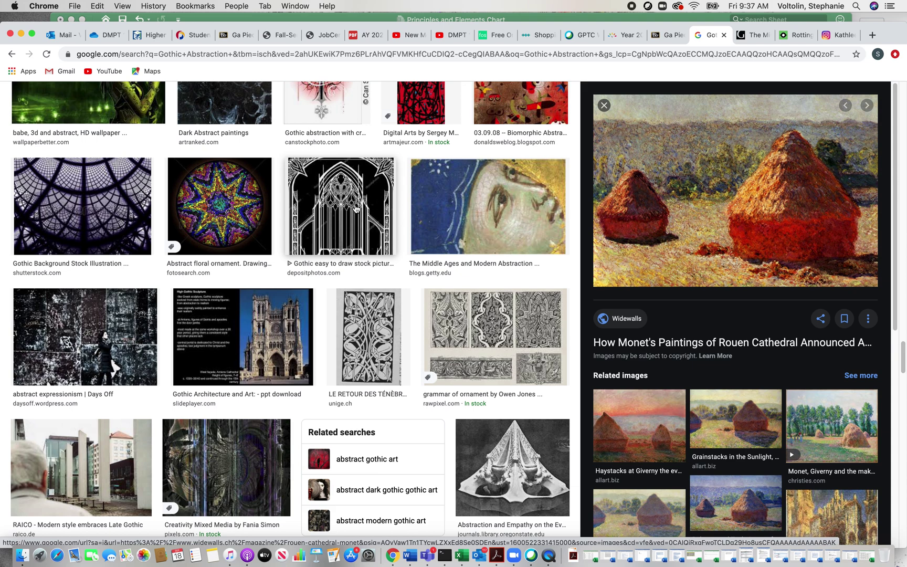
pyautogui.click(321, 20)
pyautogui.click(334, 87)
pyautogui.write('ertical')
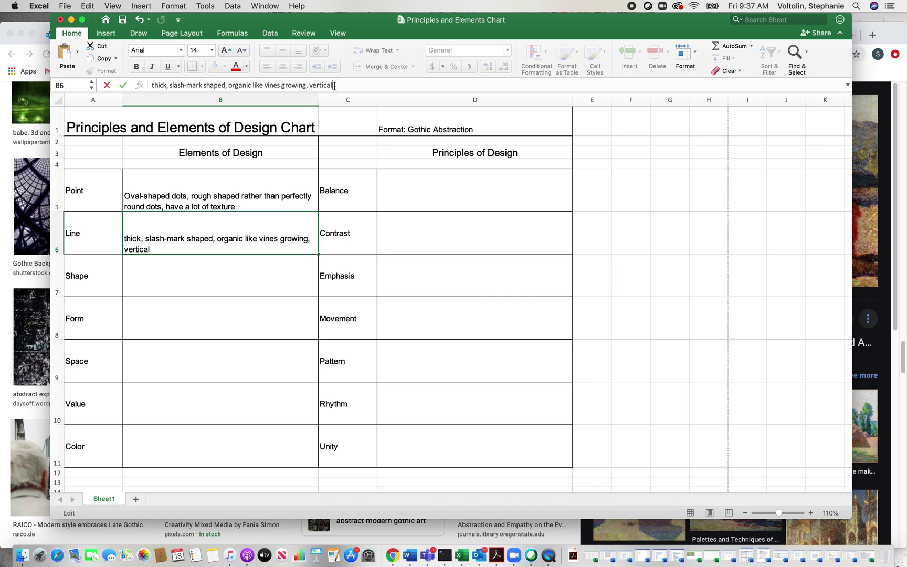
pyautogui.press('Return')
pyautogui.click(279, 234)
pyautogui.click(381, 52)
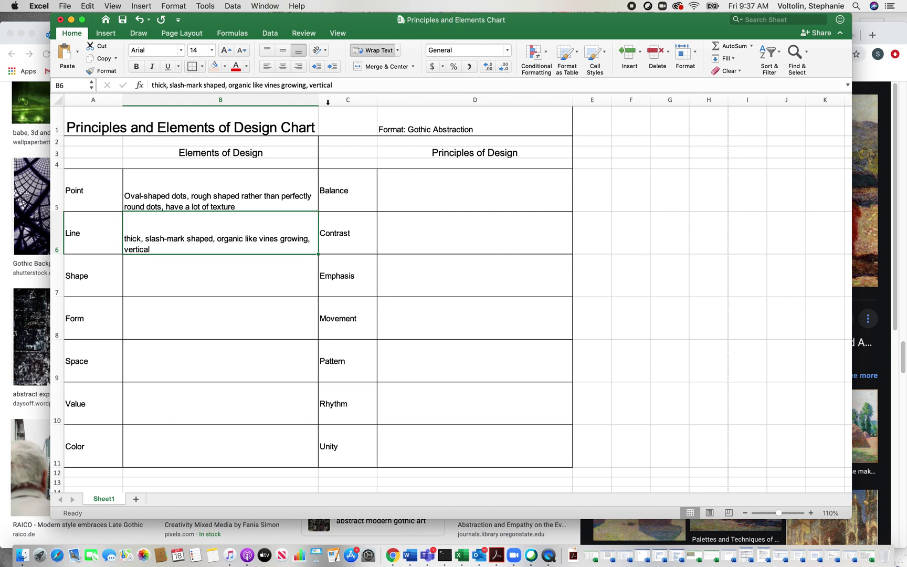
pyautogui.click(280, 293)
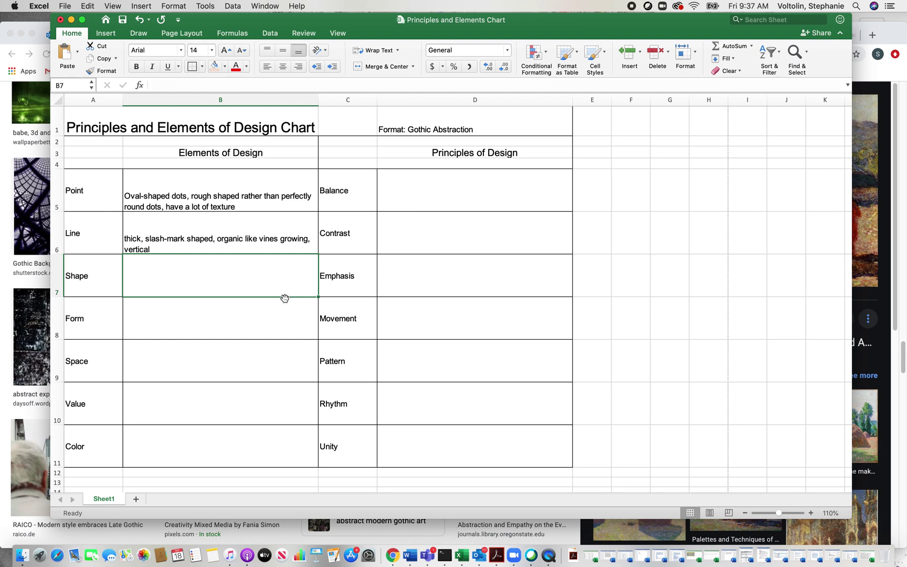
# Start the Shape description in B7: 'not geometric, but organic, look like they are alive,'
pyautogui.click(25, 282)
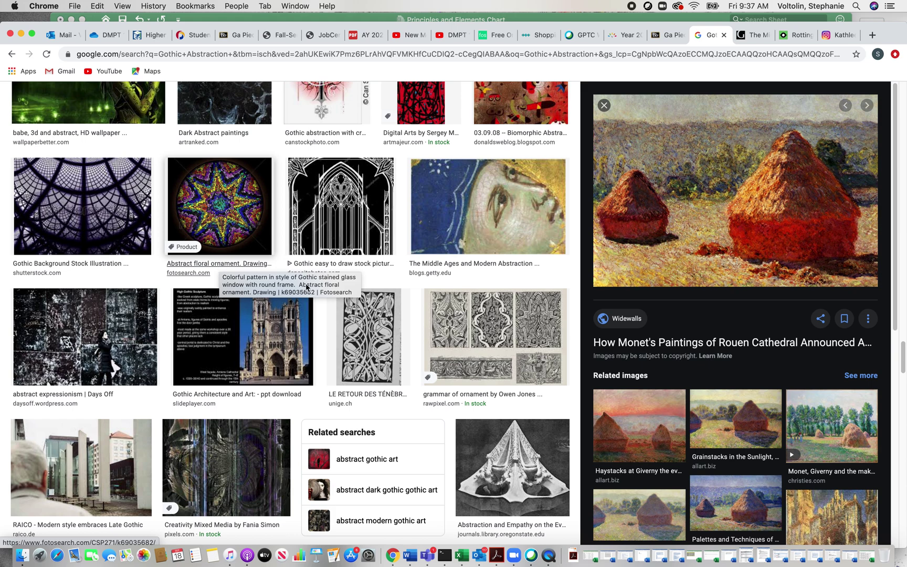
pyautogui.click(351, 21)
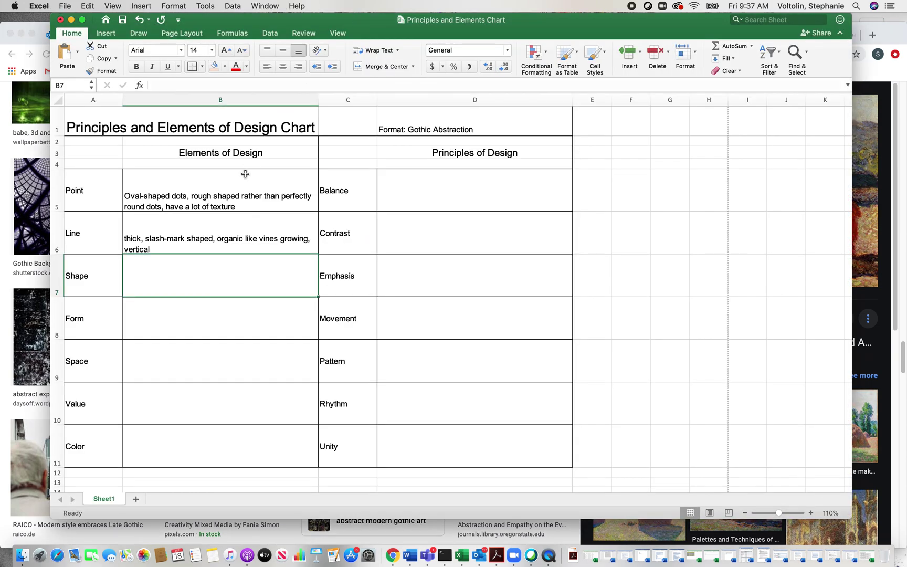
pyautogui.click(224, 88)
pyautogui.write('not geometric, but')
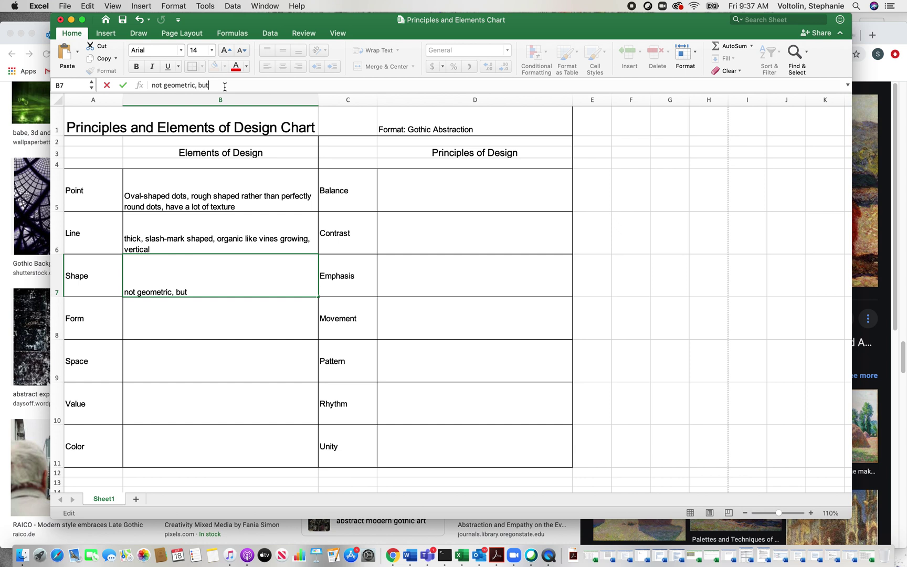
pyautogui.write(' organic')
pyautogui.write(', look like they are ')
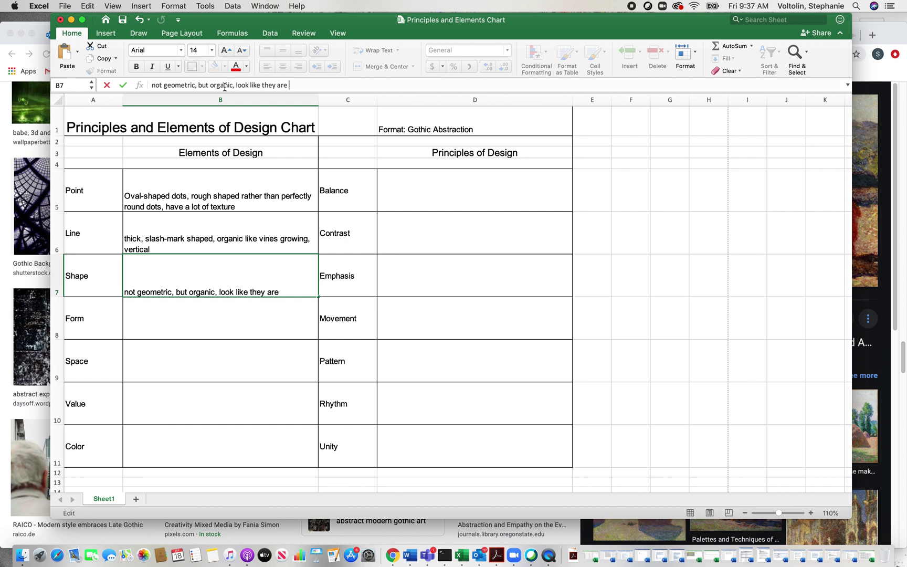
pyautogui.write('alive,')
# After checking reference images, append 'very decorative and flowing' to the Shape note
pyautogui.click(21, 143)
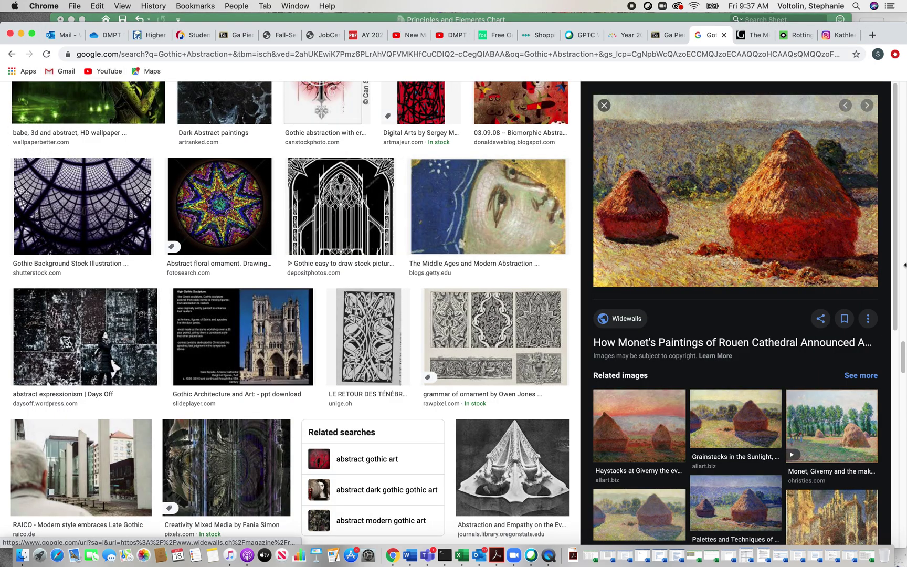
pyautogui.moveTo(902, 349); pyautogui.dragTo(902, 292)
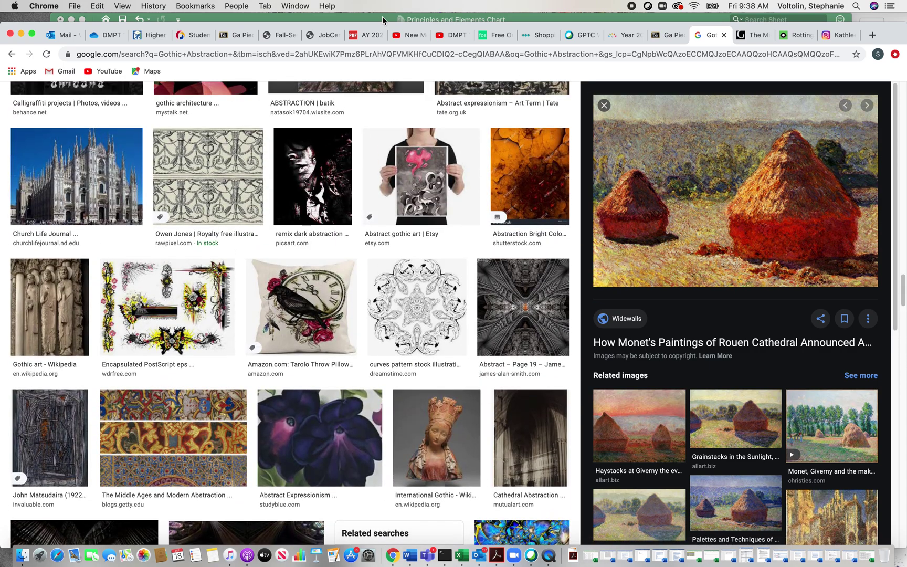
pyautogui.click(381, 17)
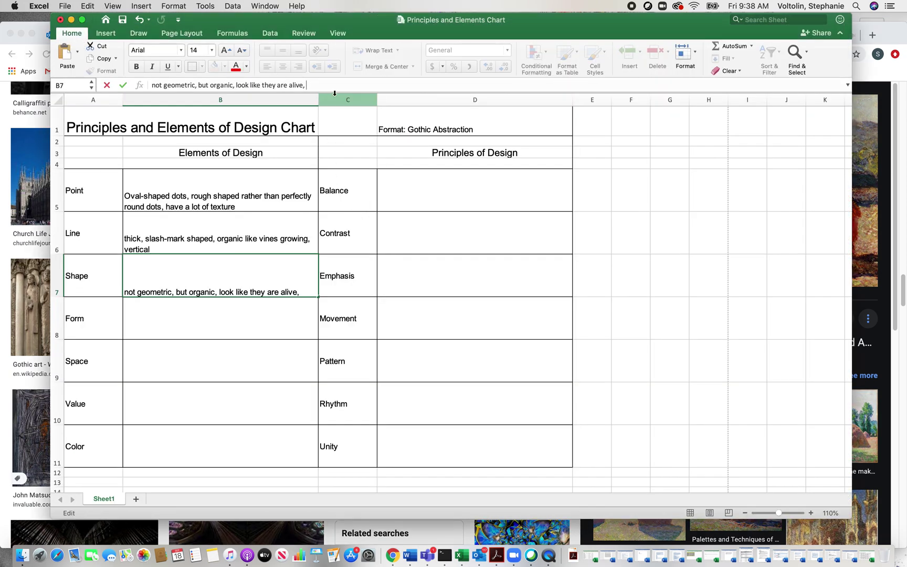
pyautogui.write('very dec')
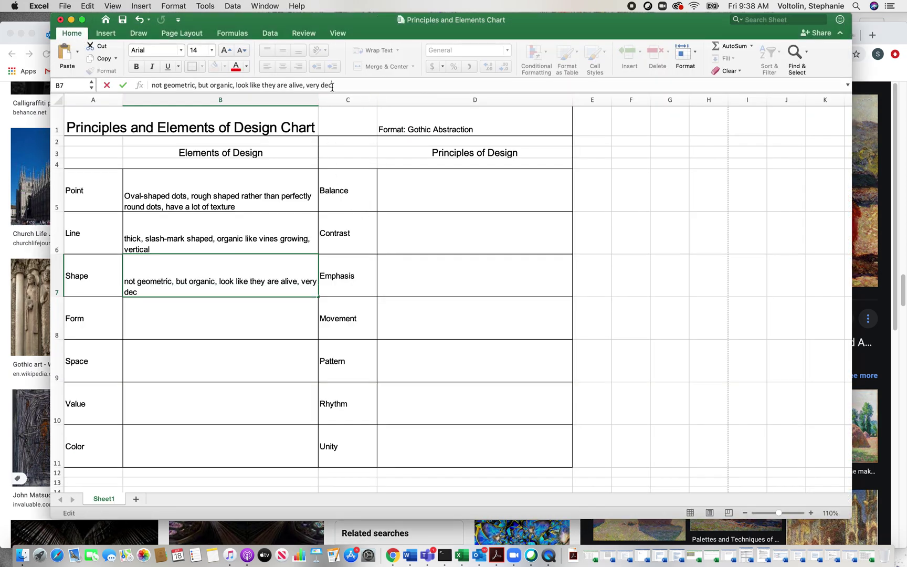
pyautogui.write('oratve and flowng')
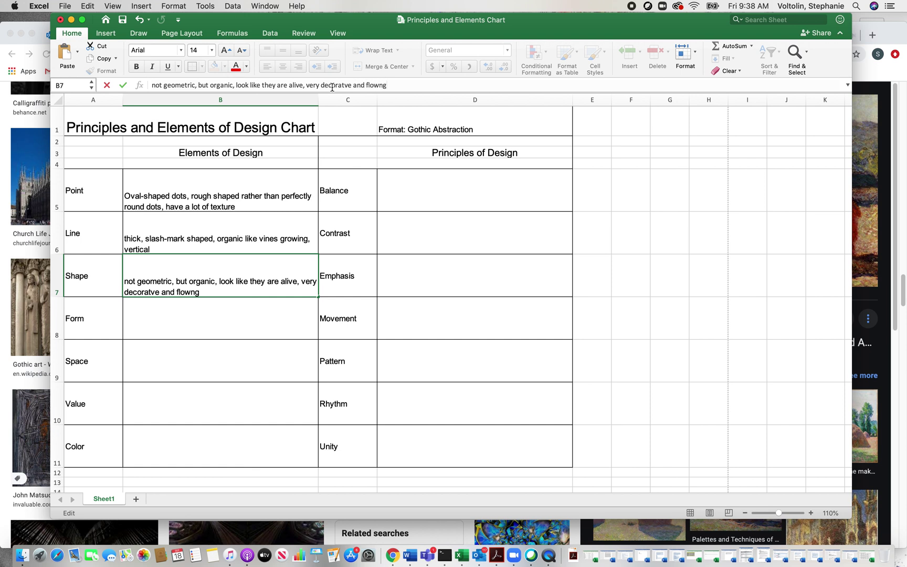
pyautogui.press('BackSpace')
pyautogui.press('BackSpace')
# Correct the Shape note's spelling to 'flowing' and 'decorative'
pyautogui.write('ng')
pyautogui.press('BackSpace')
pyautogui.press('BackSpace')
pyautogui.write('ng')
pyautogui.press('BackSpace')
pyautogui.press('BackSpace')
pyautogui.write('ing')
pyautogui.click(345, 85)
pyautogui.write('i')
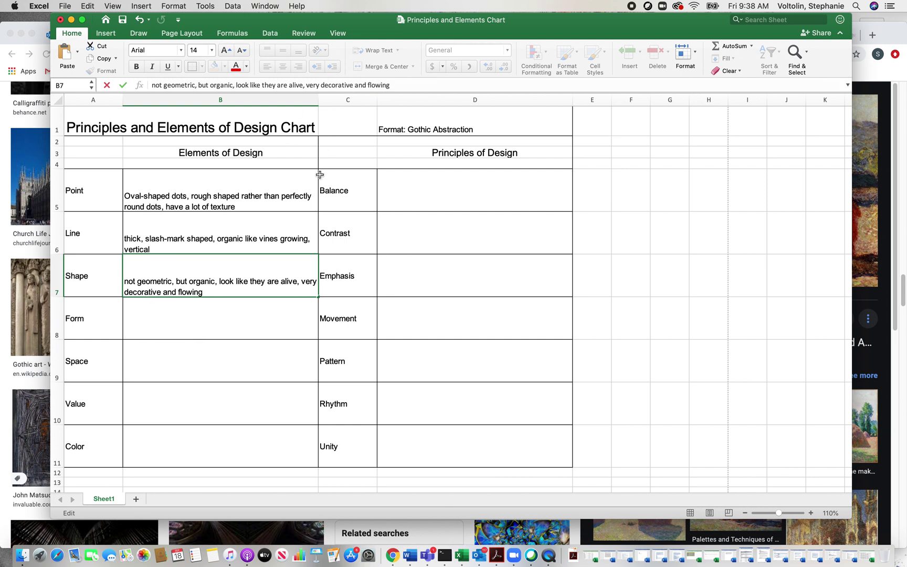
# Commit the Shape description and turn on Wrap Text for B7
pyautogui.click(263, 273)
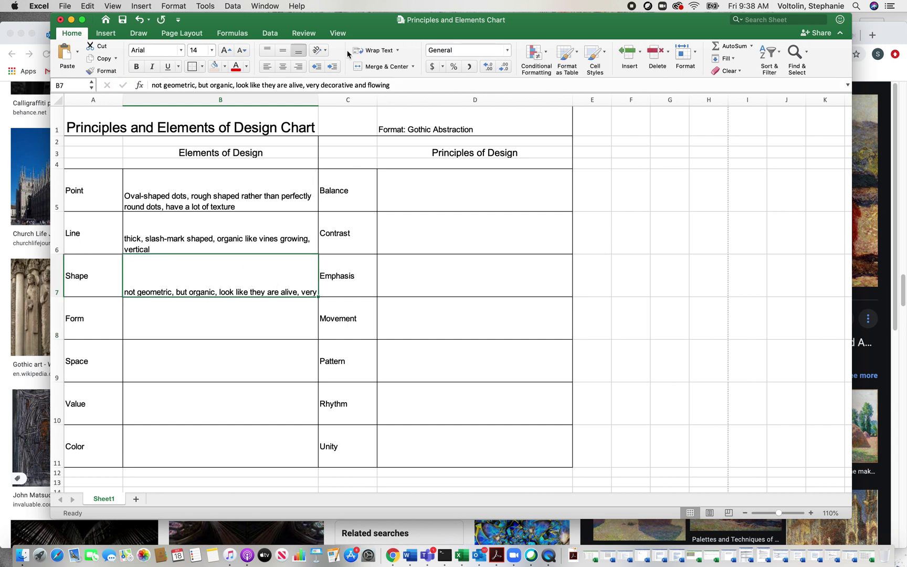
pyautogui.click(398, 50)
pyautogui.click(392, 66)
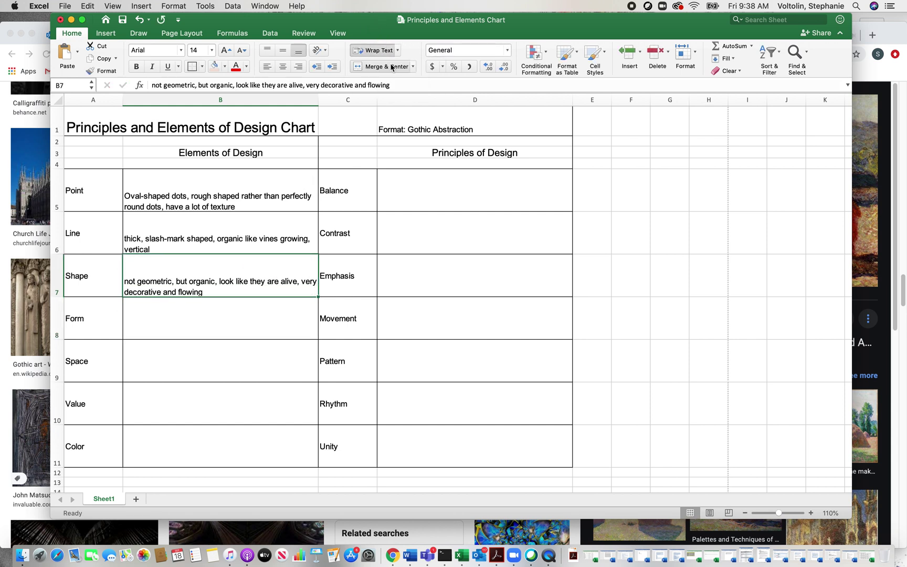
pyautogui.click(193, 314)
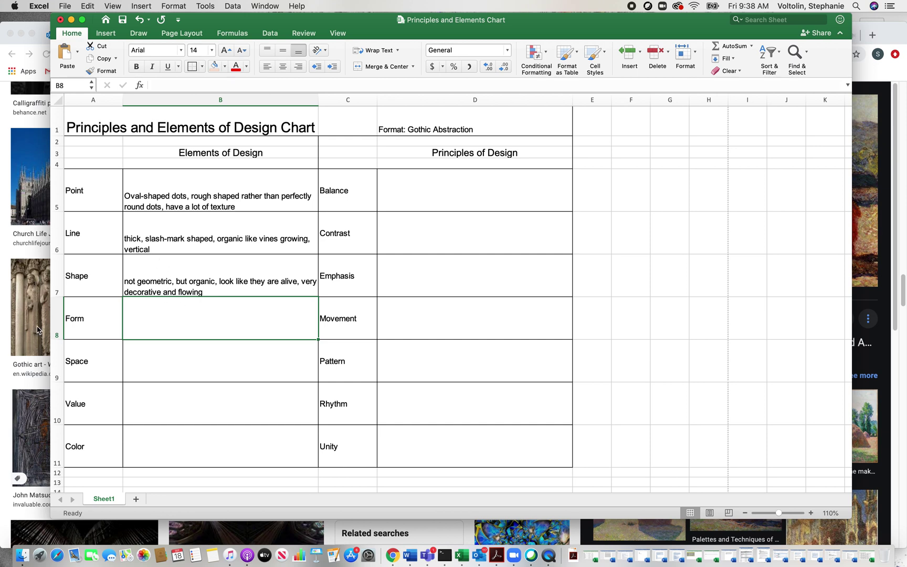
pyautogui.click(3, 328)
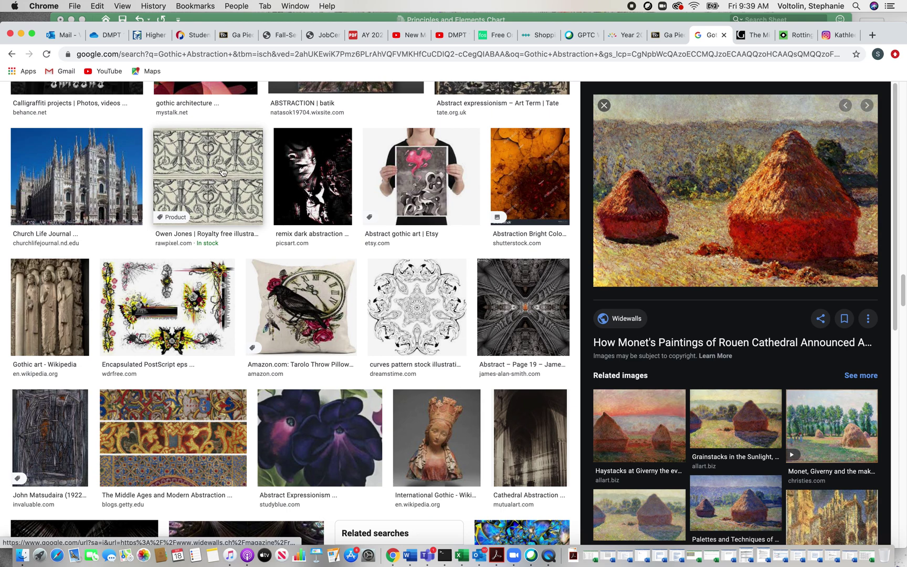
pyautogui.click(325, 20)
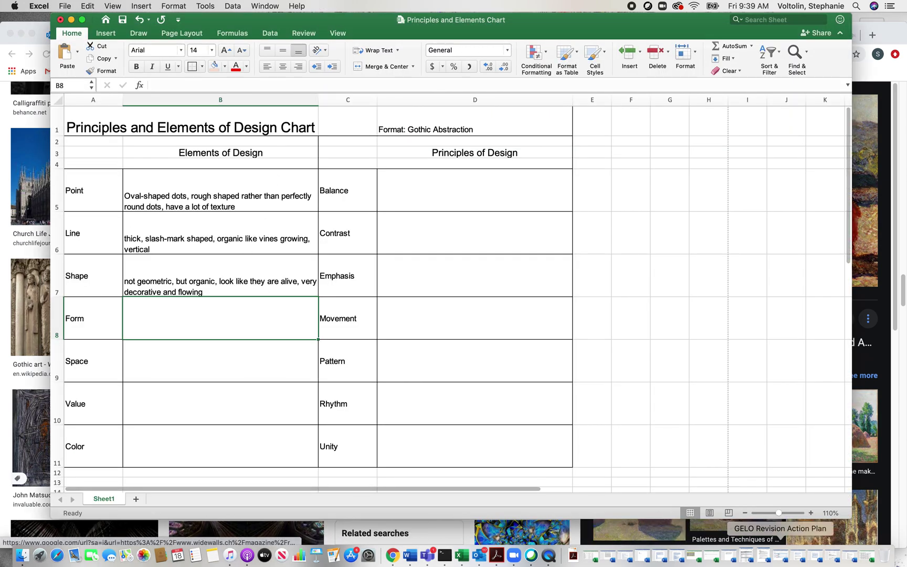
pyautogui.click(274, 276)
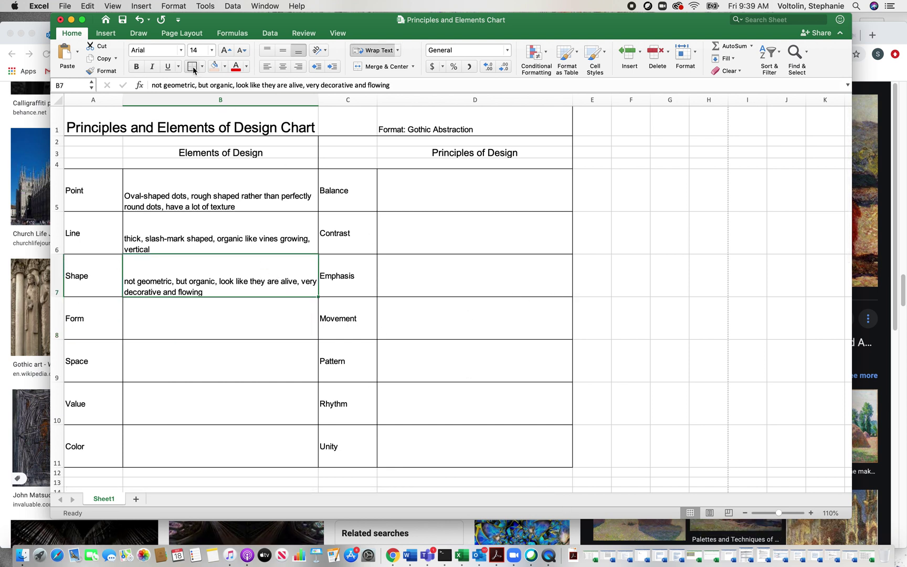
pyautogui.click(87, 6)
pyautogui.click(113, 56)
pyautogui.click(187, 318)
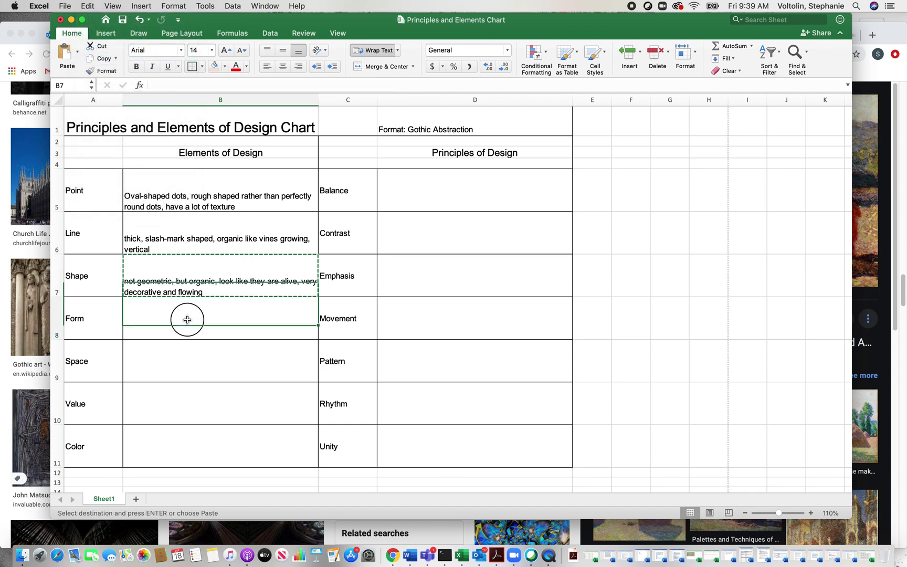
pyautogui.click(87, 6)
pyautogui.click(100, 75)
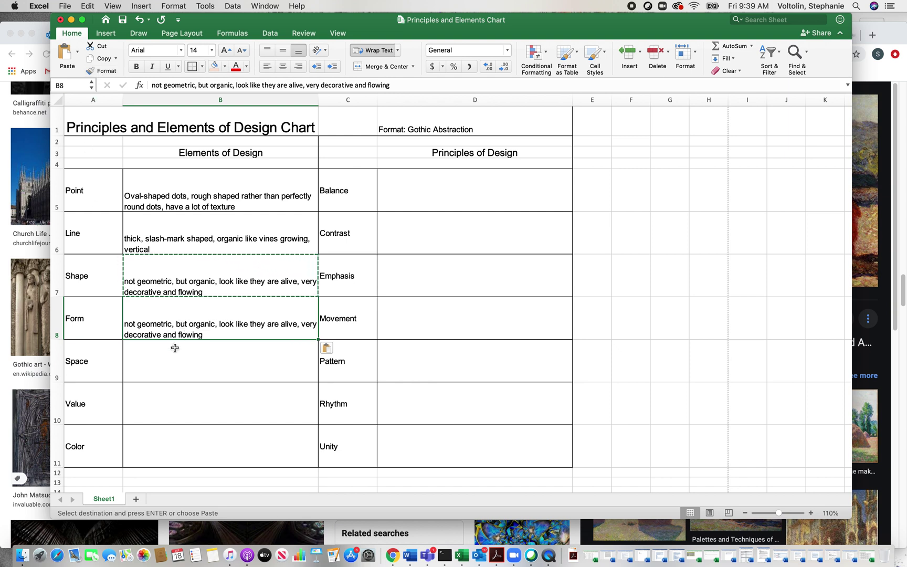
pyautogui.click(178, 356)
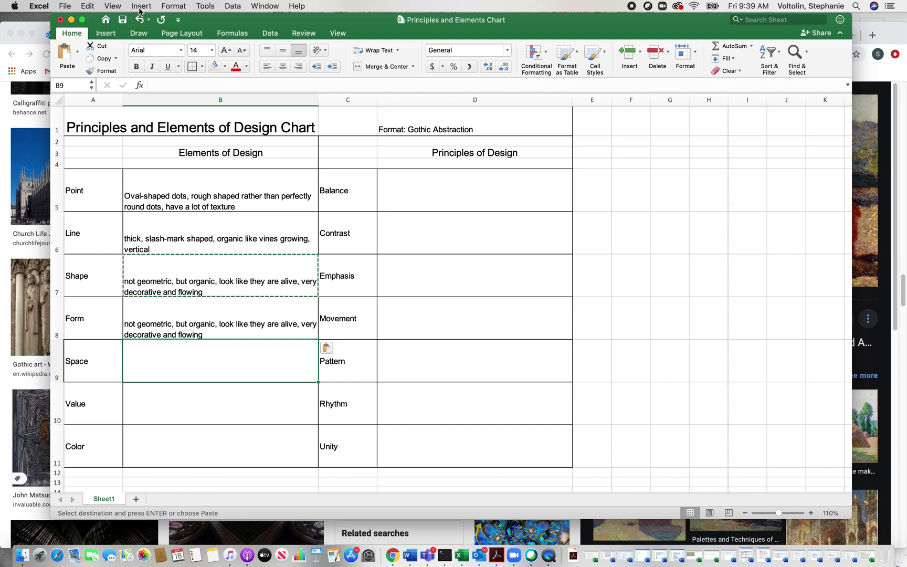
pyautogui.click(88, 6)
pyautogui.click(98, 73)
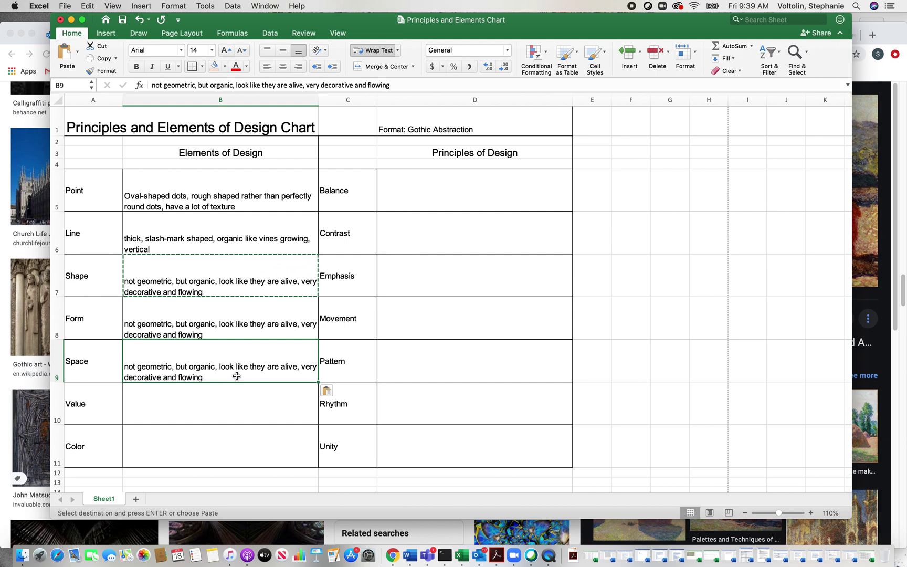
pyautogui.click(245, 408)
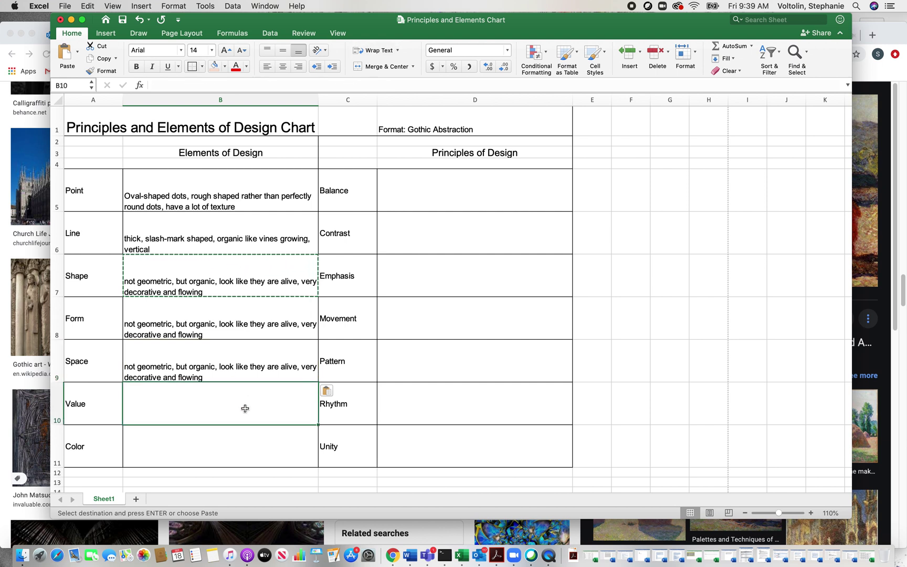
pyautogui.click(3, 376)
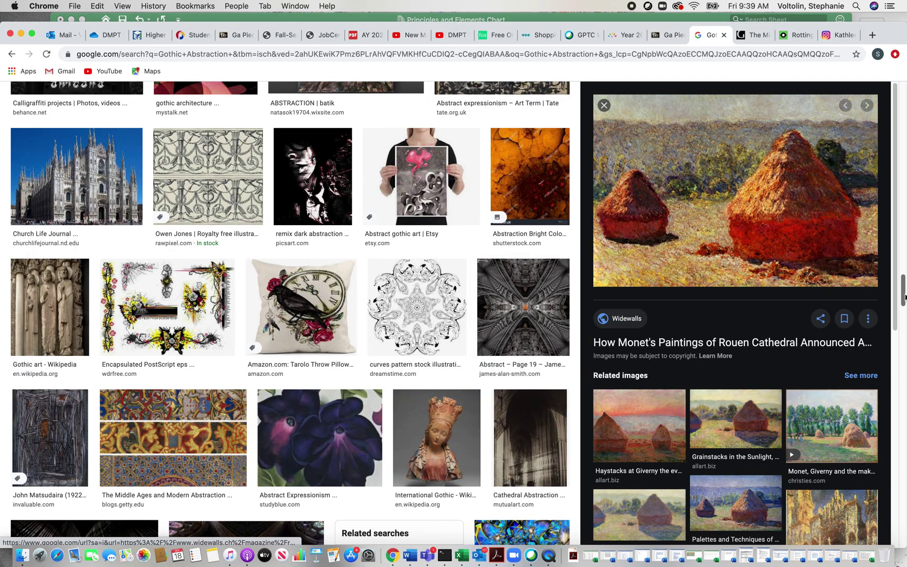
pyautogui.moveTo(904, 297); pyautogui.dragTo(902, 99)
pyautogui.scroll(-3, 902, 105)
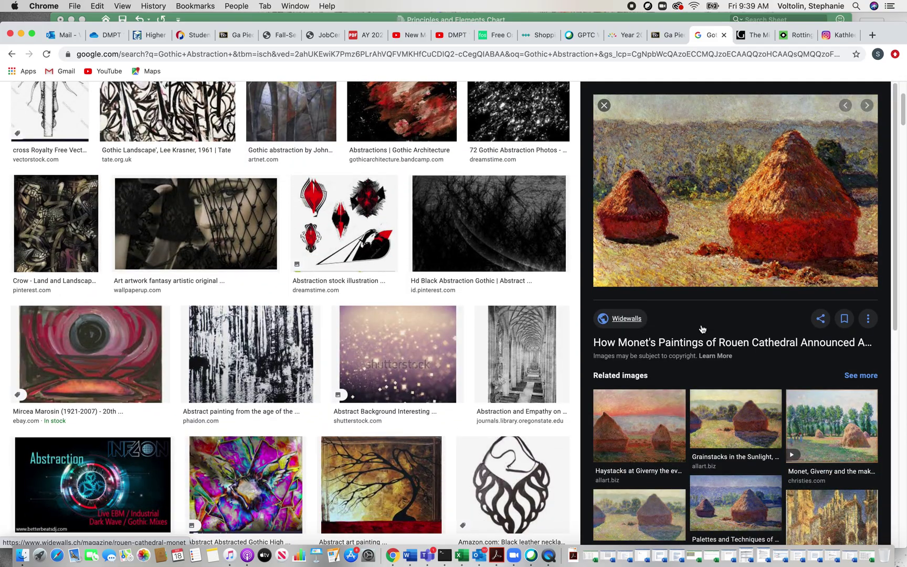
# Enter 'very high contrast (high key), black and white with minimal color' in B10 and wrap the text
pyautogui.click(555, 16)
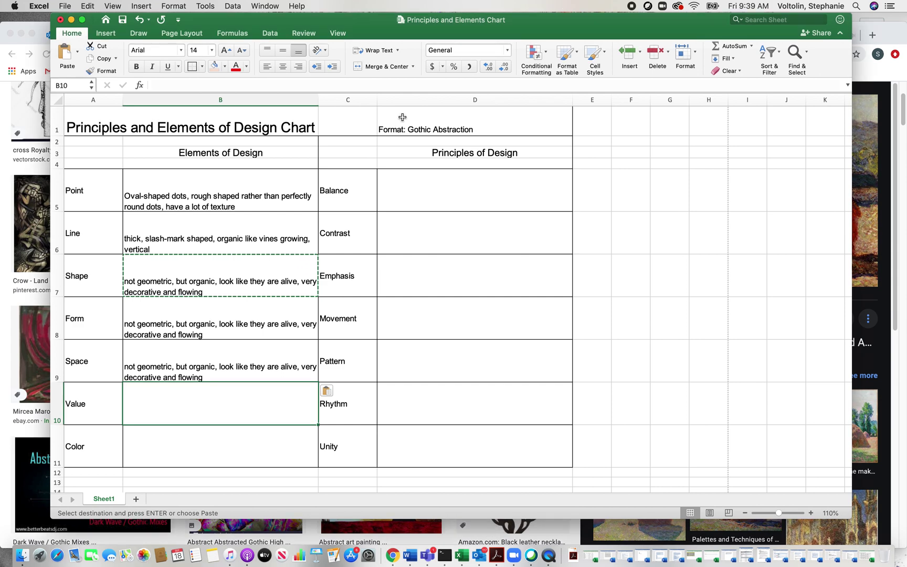
pyautogui.write('very high ')
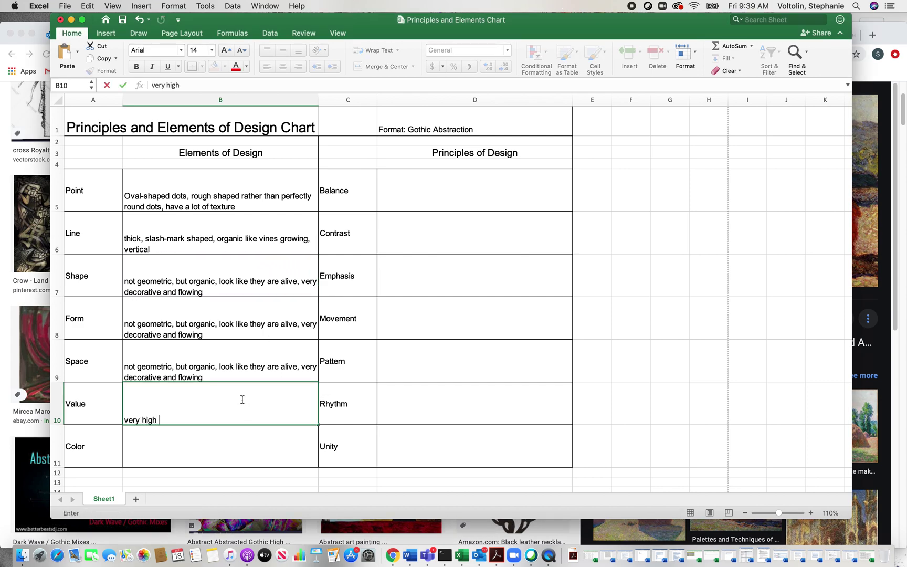
pyautogui.write('contrast (high key),')
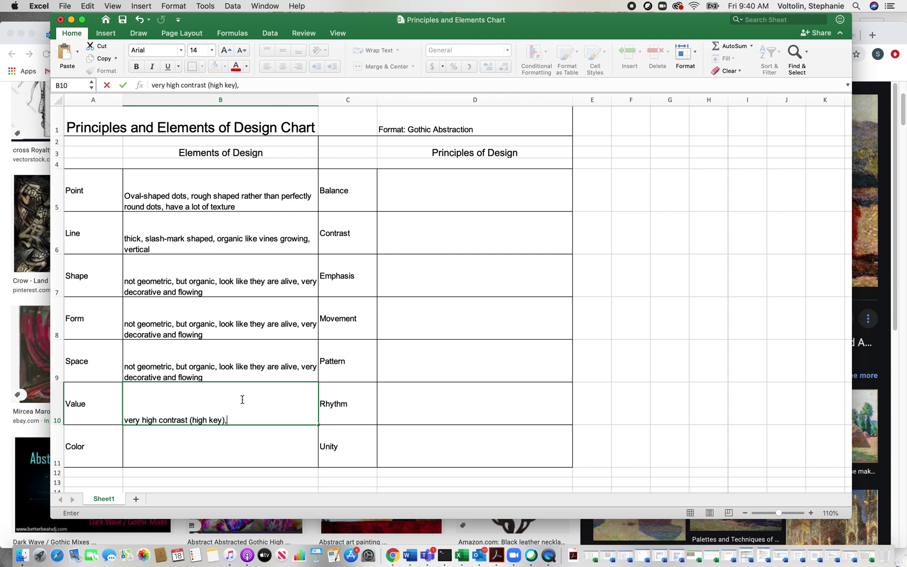
pyautogui.write('black and whi')
pyautogui.write('te')
pyautogui.write('e')
pyautogui.write(' with ')
pyautogui.write('min')
pyautogui.write('im')
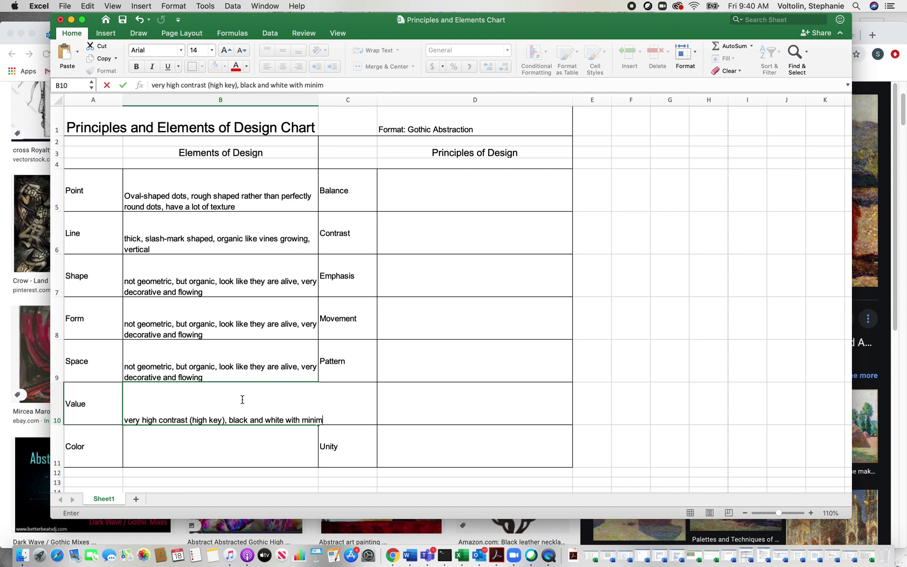
pyautogui.write('l color')
pyautogui.press('Return')
pyautogui.click(243, 400)
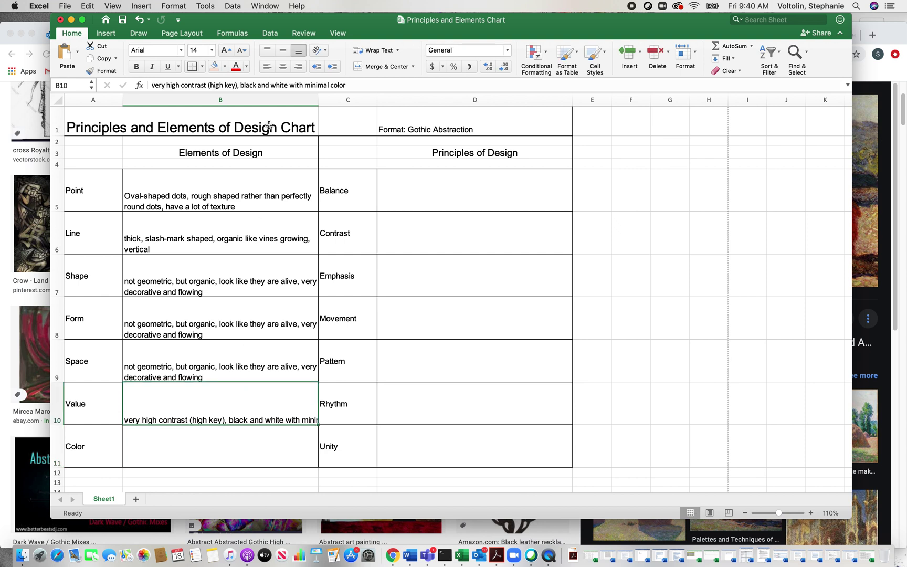
pyautogui.click(355, 49)
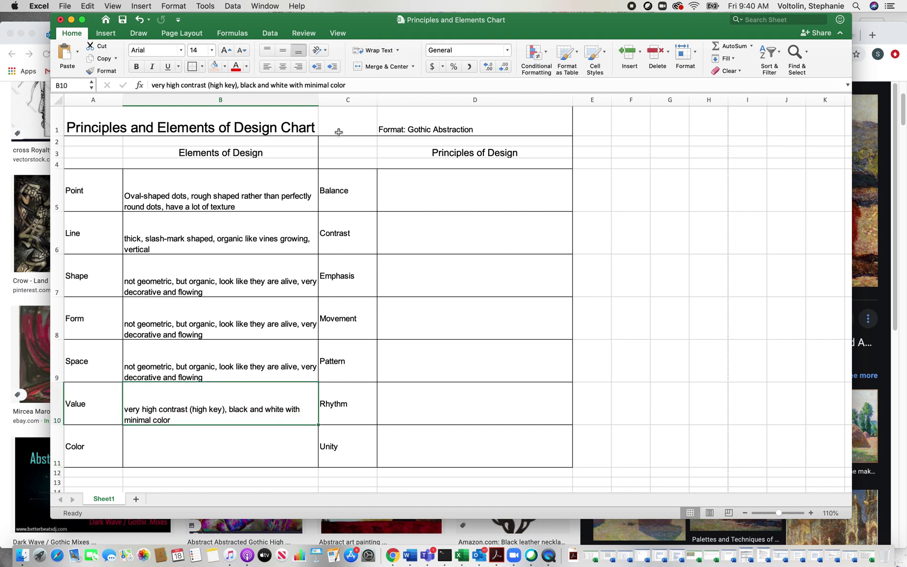
# Type 'Black and white with mostly red or dark jewel tones' into B11, fixing the 'drak' typo
pyautogui.click(267, 437)
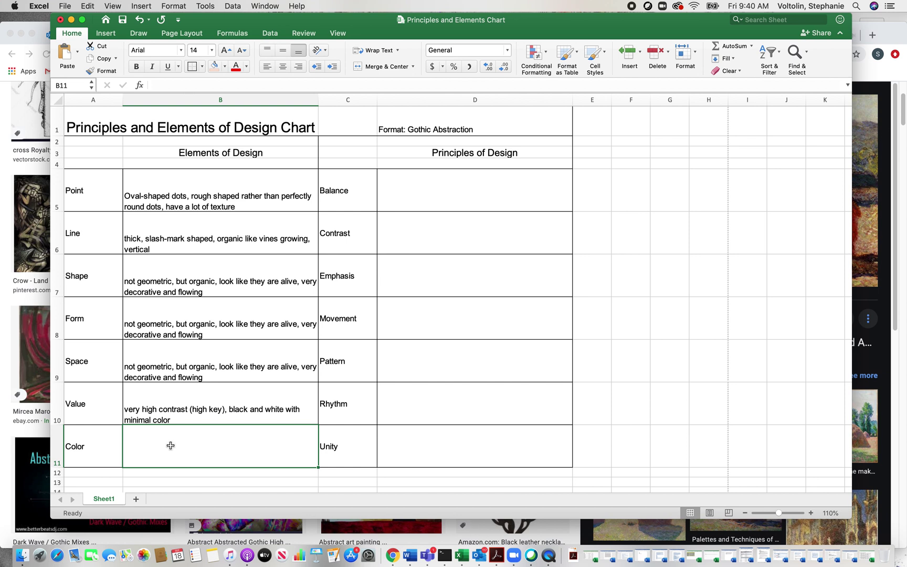
pyautogui.write('Black and white with')
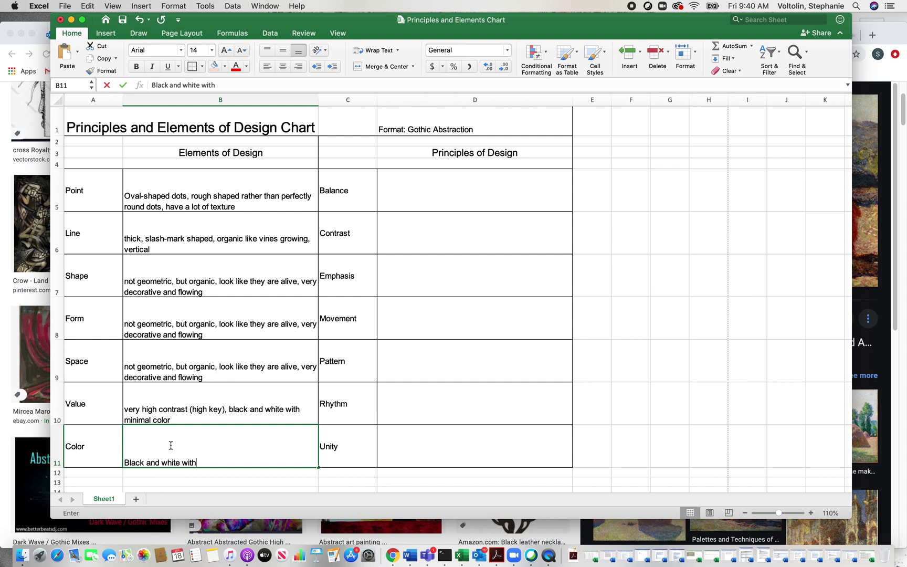
pyautogui.write(' mostly red')
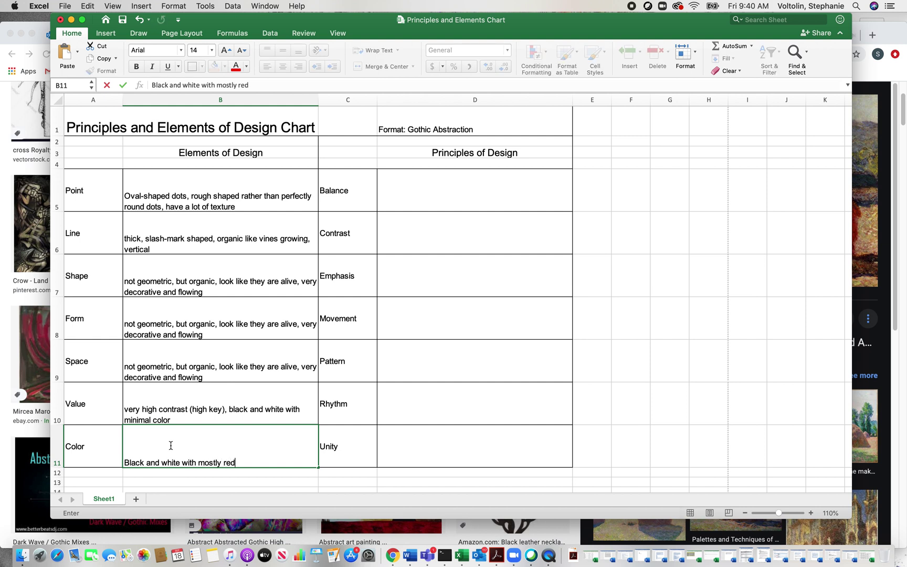
pyautogui.write(' or drak jewel to')
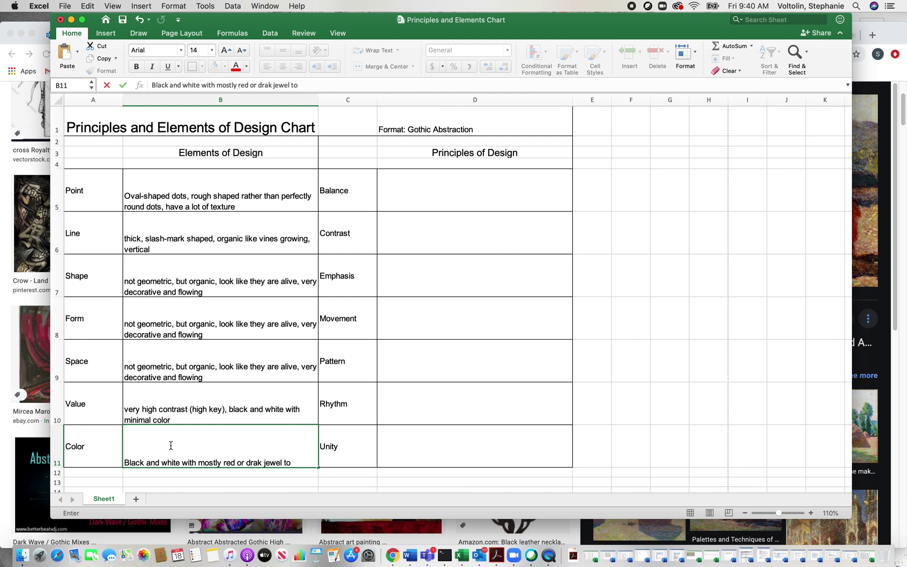
pyautogui.write('nes')
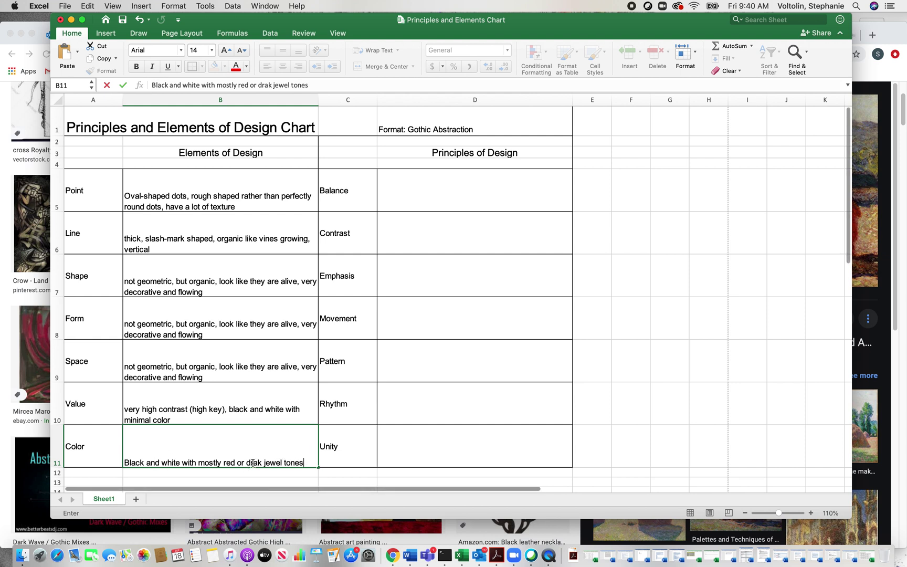
pyautogui.click(251, 463)
pyautogui.press('BackSpace')
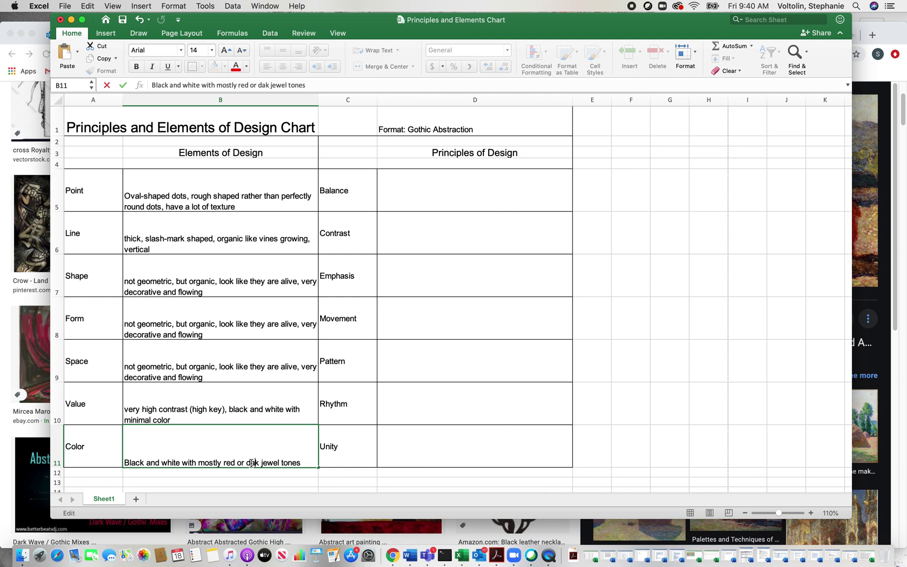
pyautogui.write('r')
# Insert 'saturated dark' before 'red' in the Color description, commit it, and reselect B11
pyautogui.hotkey('alt', 'Left')
pyautogui.hotkey('alt', 'Left')
pyautogui.hotkey('alt', 'Left')
pyautogui.write('drak')
pyautogui.press('BackSpace')
pyautogui.press('BackSpace')
pyautogui.press('BackSpace')
pyautogui.press('BackSpace')
pyautogui.press('BackSpace')
pyautogui.write('saturated a')
pyautogui.press('BackSpace')
pyautogui.write('dark')
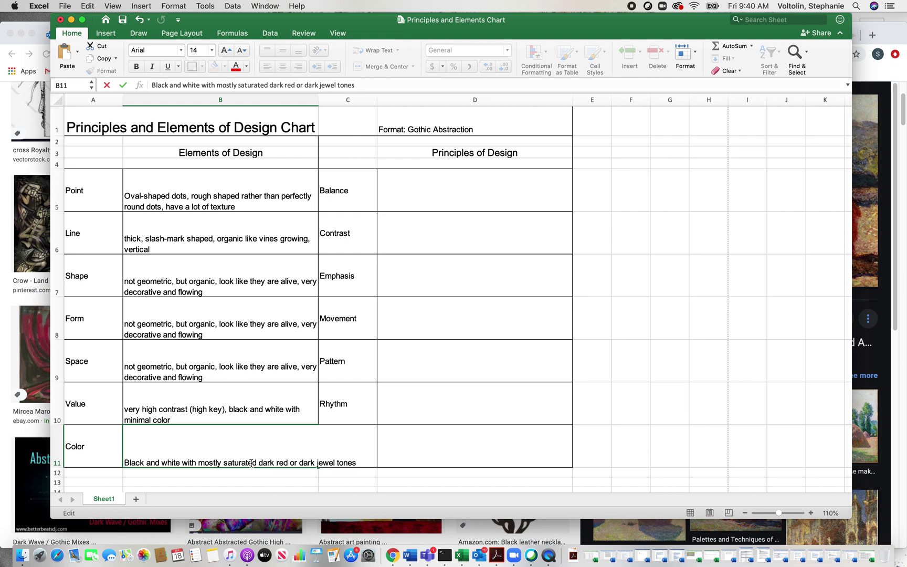
pyautogui.press('Return')
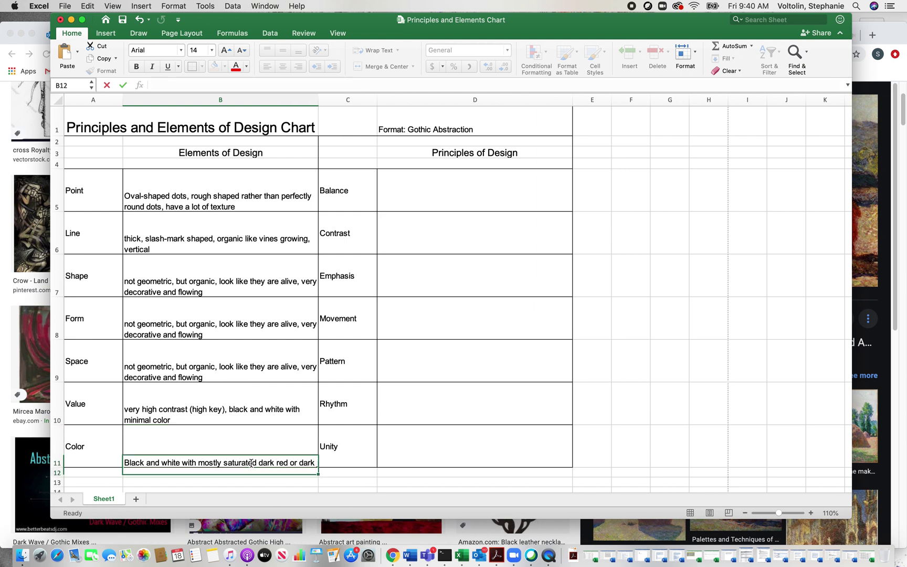
pyautogui.click(231, 444)
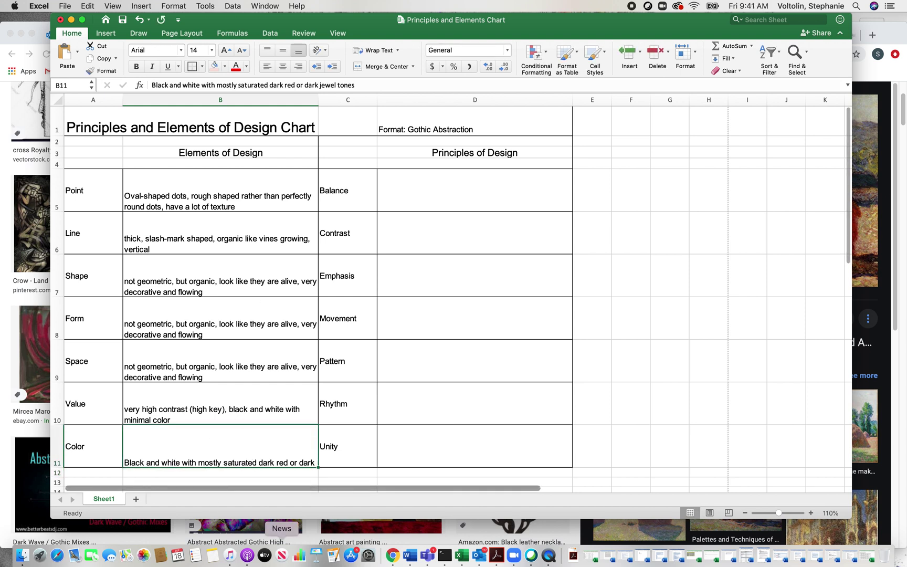
pyautogui.click(378, 52)
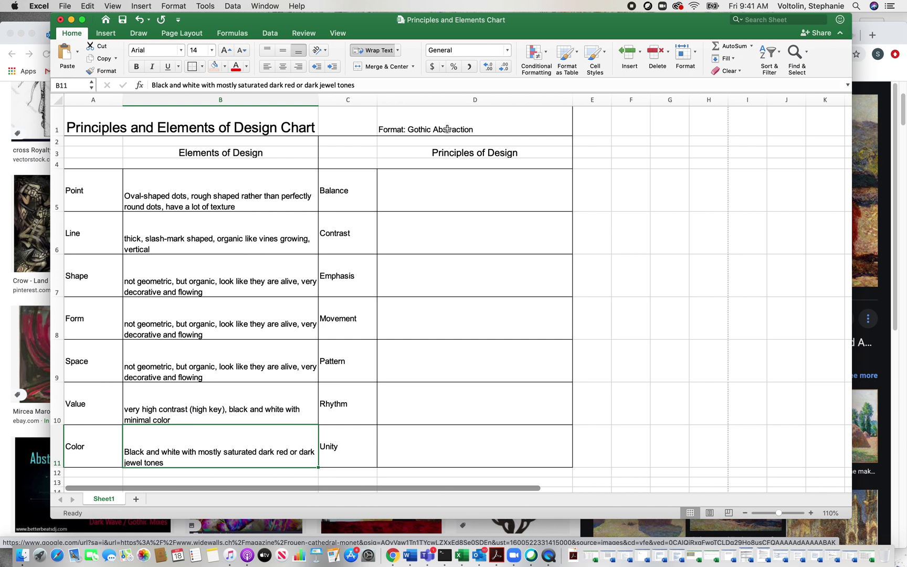
pyautogui.click(464, 195)
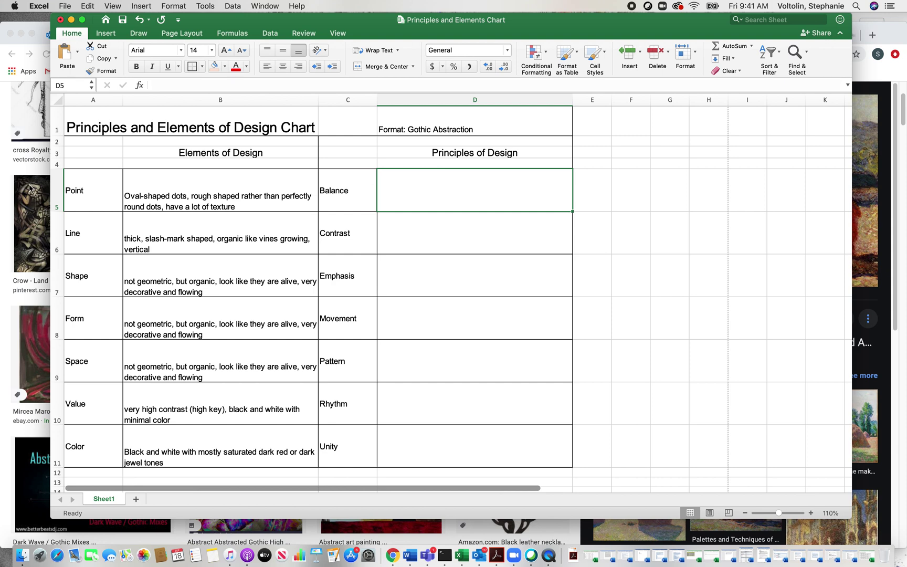
# After checking the reference images, enter 'symmetrical' for Balance (D5) and 'high contrast' for Contrast (D6)
pyautogui.click(6, 185)
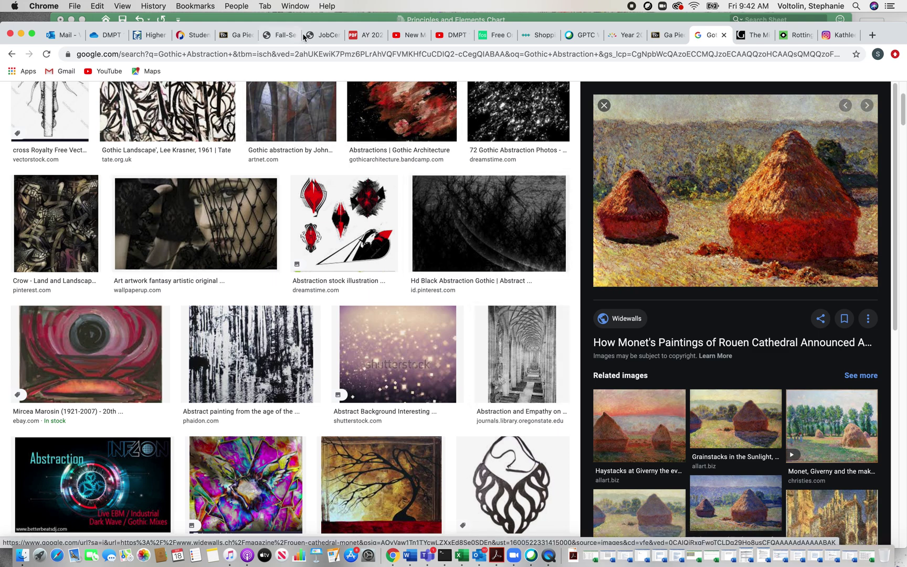
pyautogui.click(303, 17)
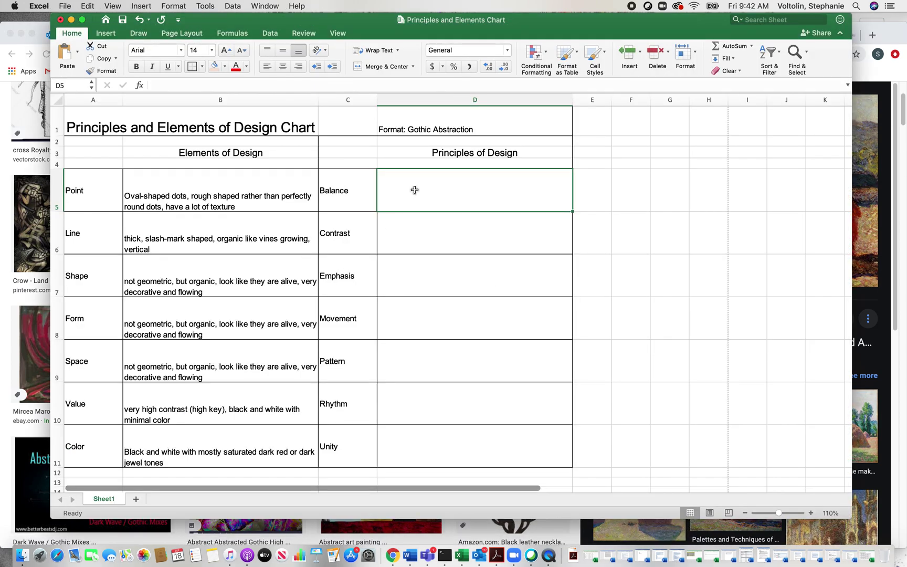
pyautogui.write('symmetrical')
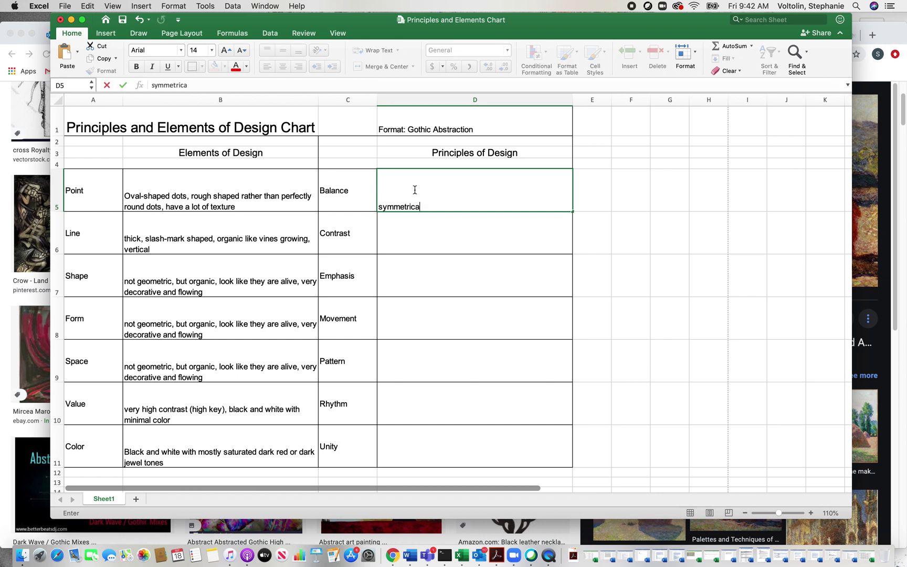
pyautogui.click(406, 238)
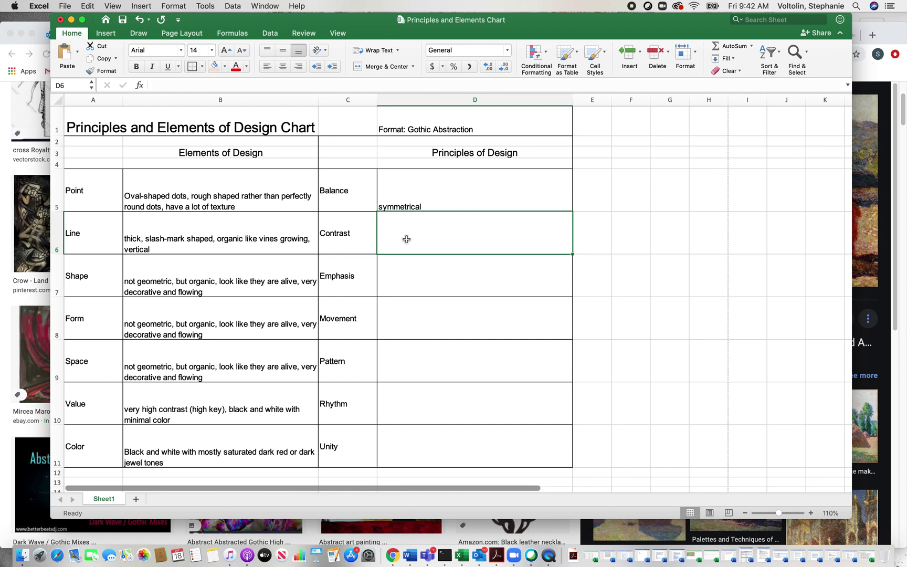
pyautogui.write('high contrast')
pyautogui.click(416, 282)
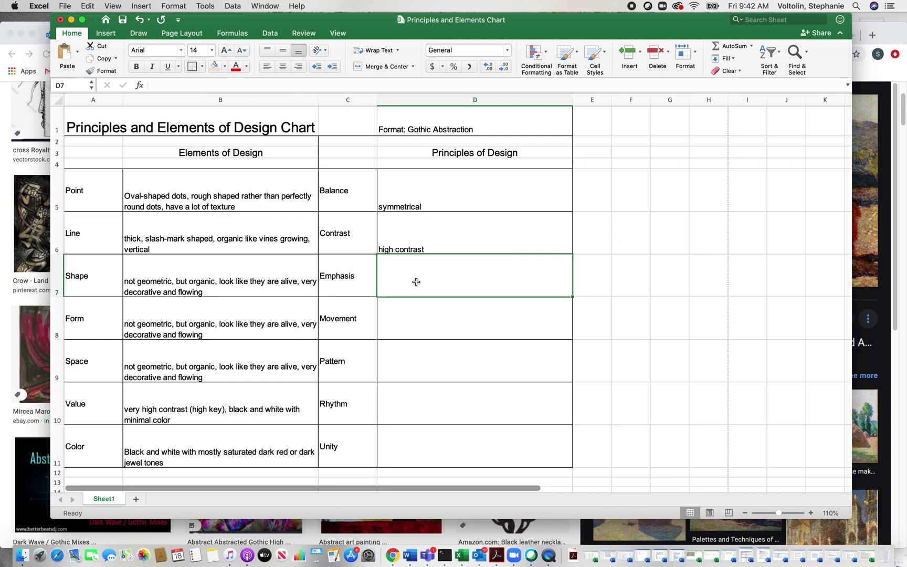
pyautogui.click(4, 227)
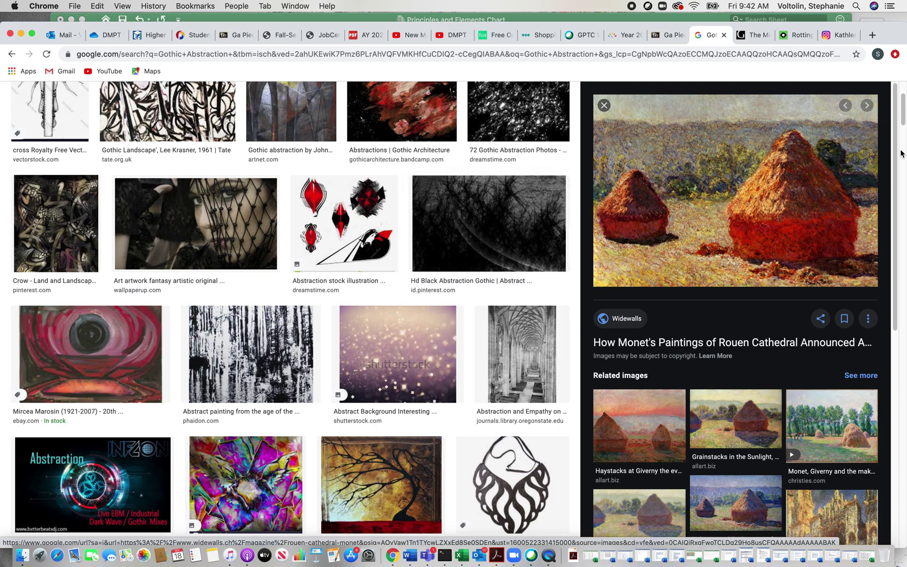
pyautogui.moveTo(904, 110); pyautogui.dragTo(899, 156)
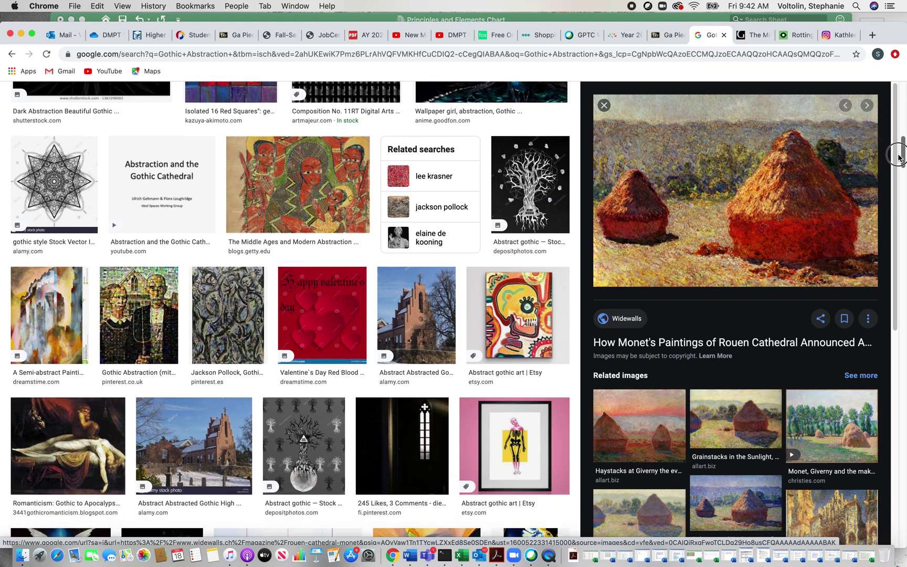
pyautogui.moveTo(899, 156); pyautogui.dragTo(900, 158)
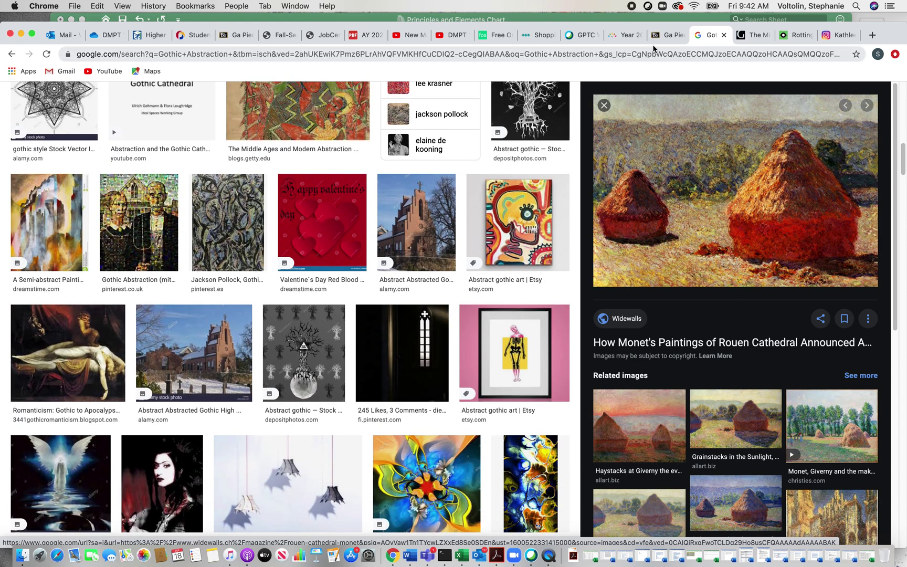
pyautogui.click(539, 20)
# Enter 'people and religion' in the Emphasis cell D7
pyautogui.click(450, 268)
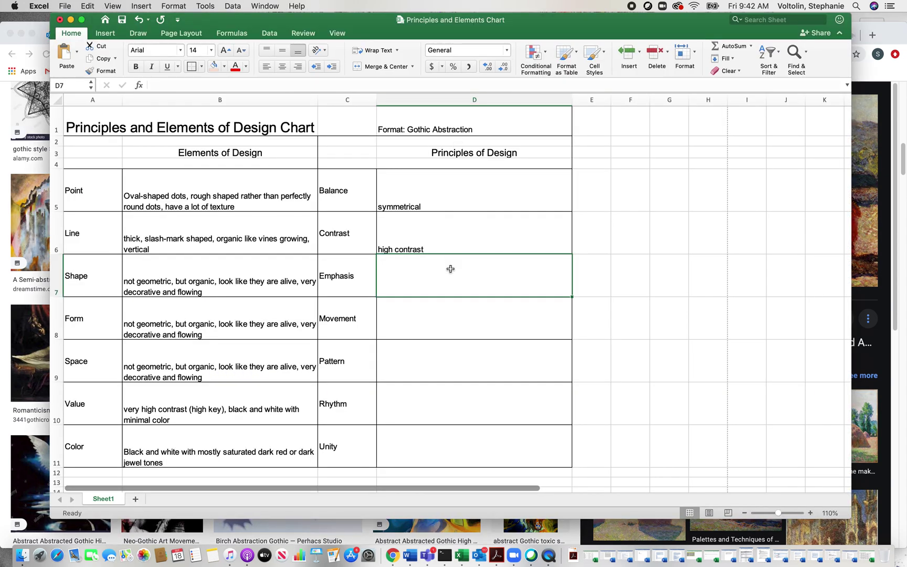
pyautogui.write('people a')
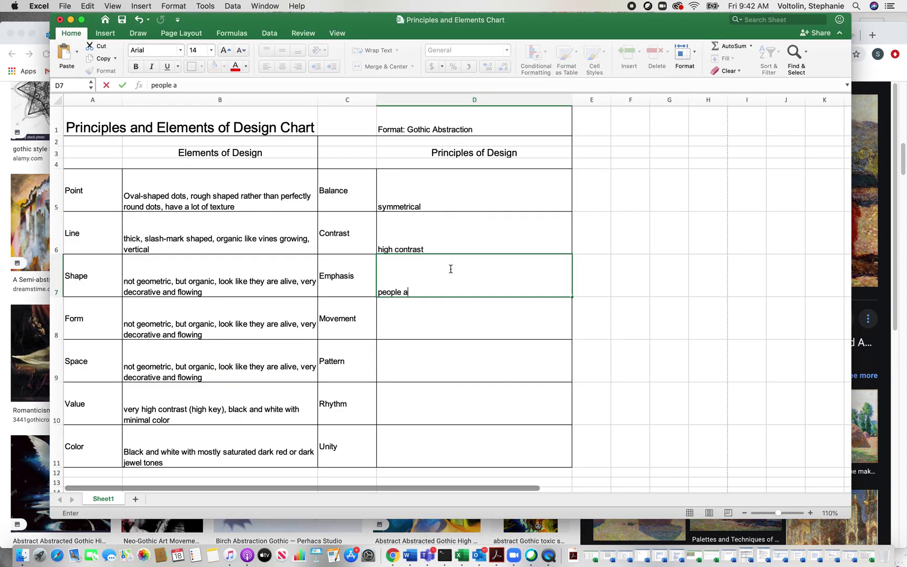
pyautogui.write('nd religion')
pyautogui.click(445, 317)
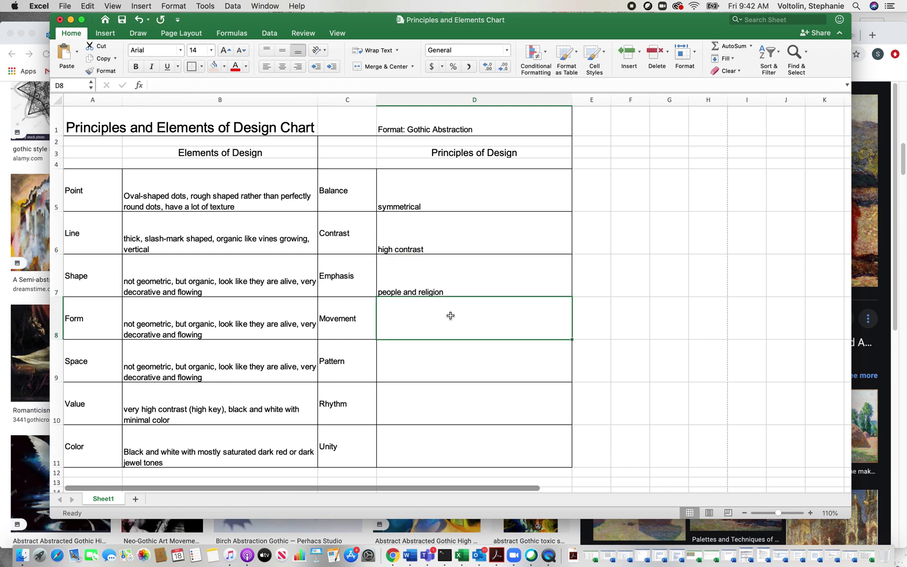